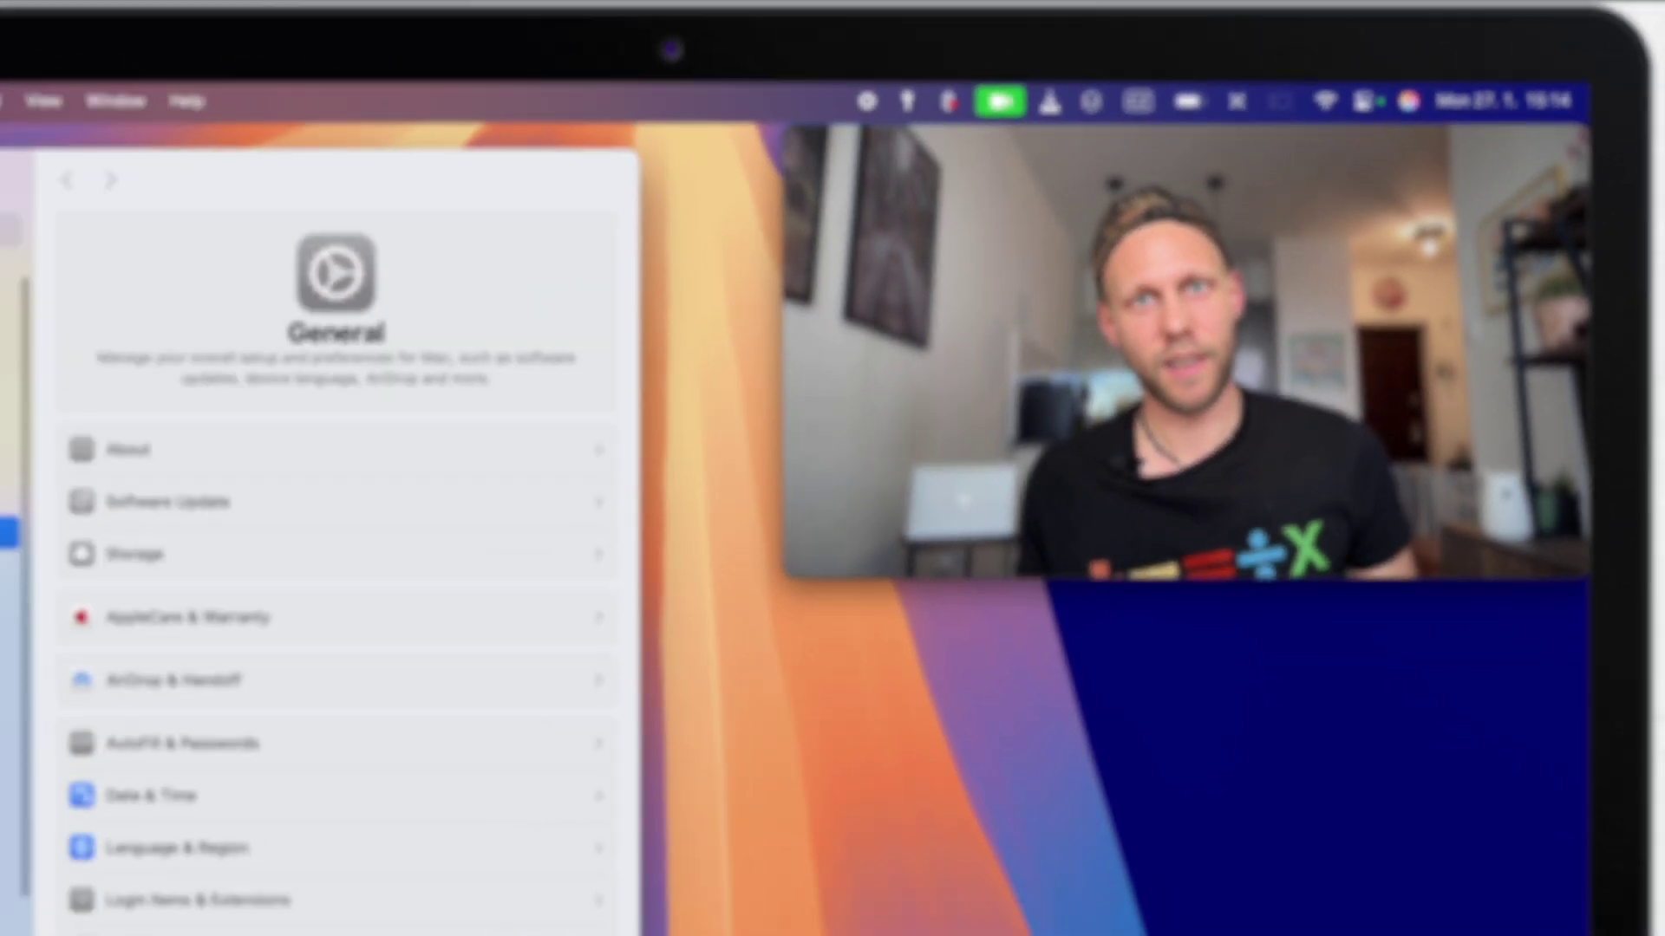
Review the ChatGPT extension options under Apple Intelligence & Siri, then close System Settings
left_click(182, 532)
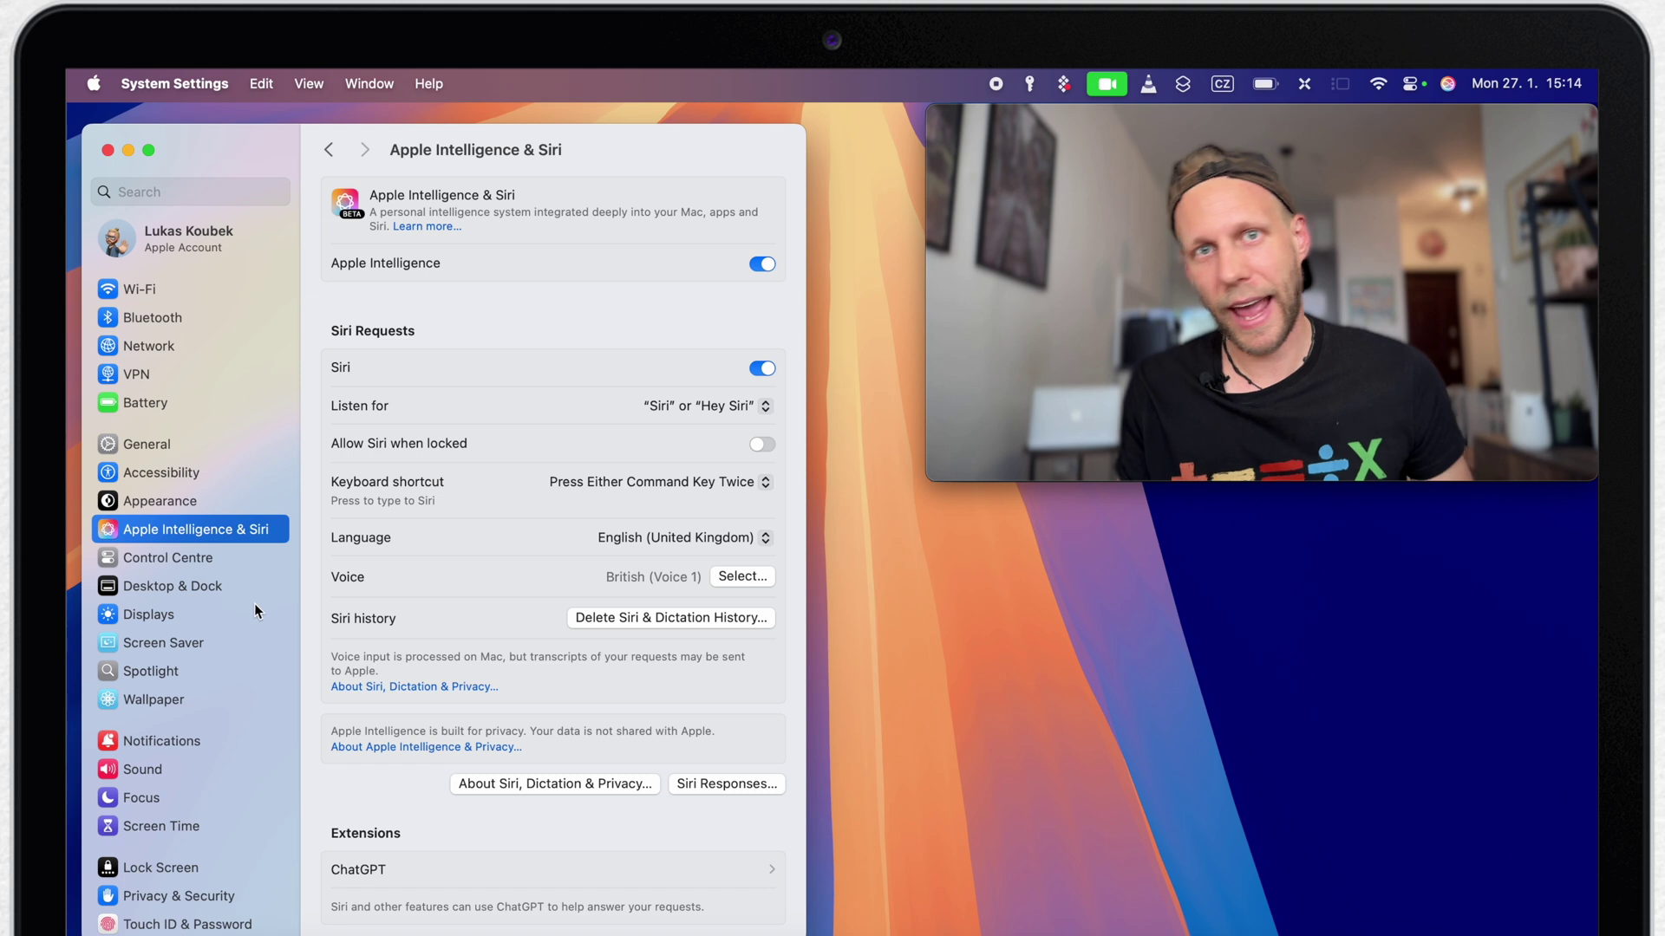
left_click(492, 874)
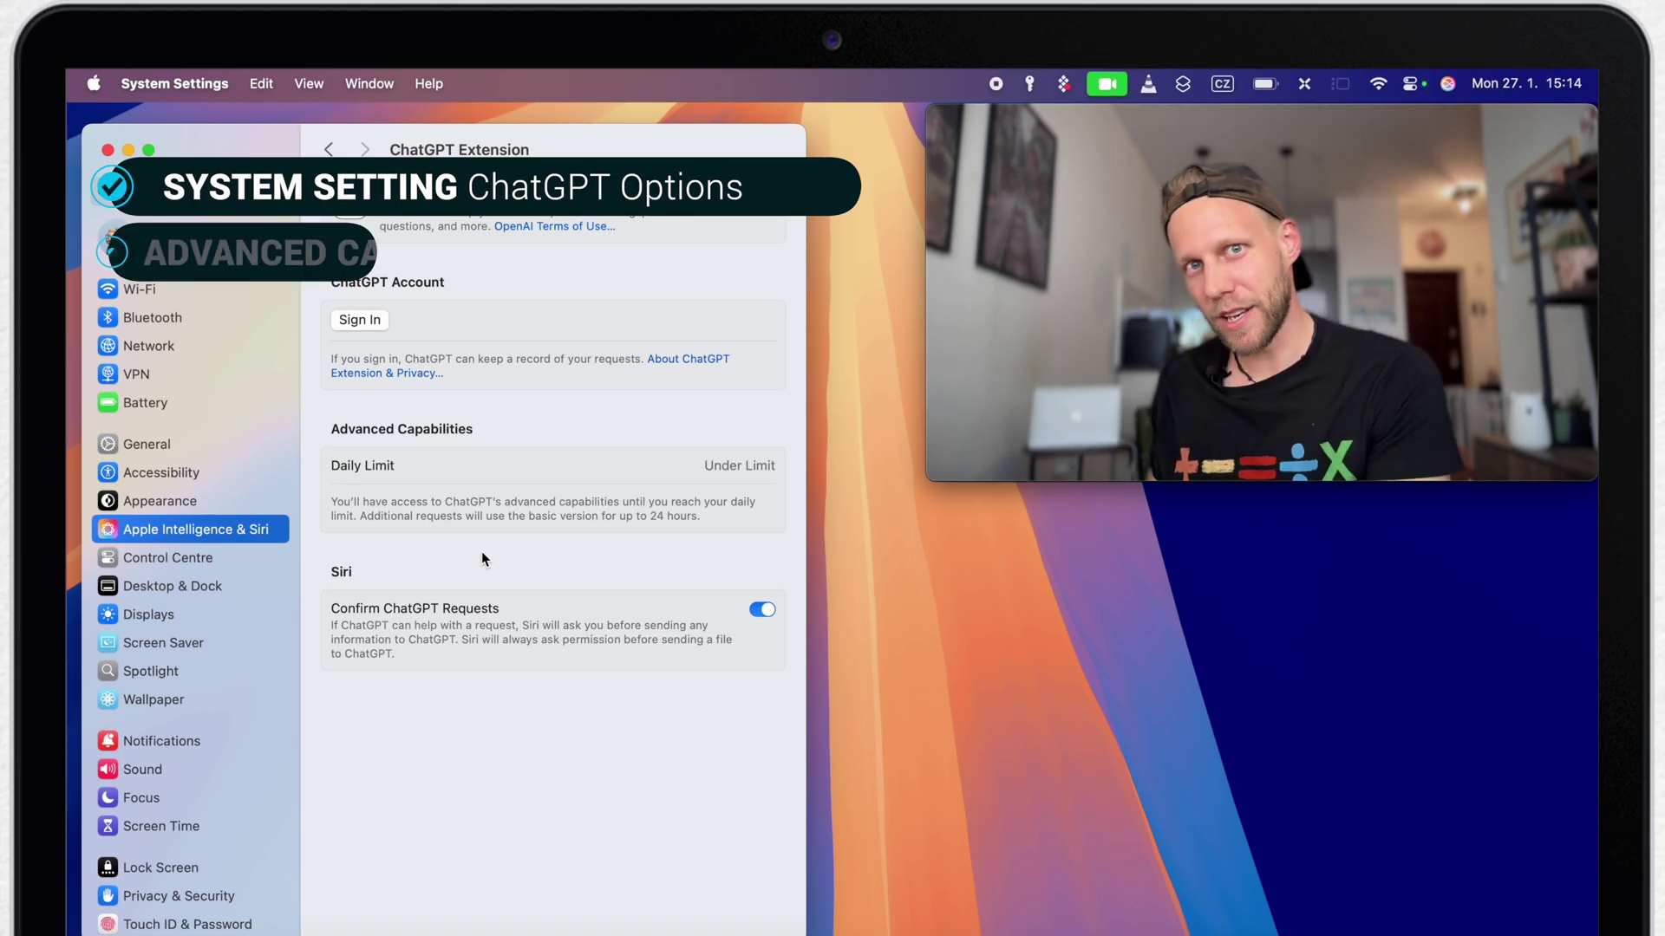
left_click(107, 151)
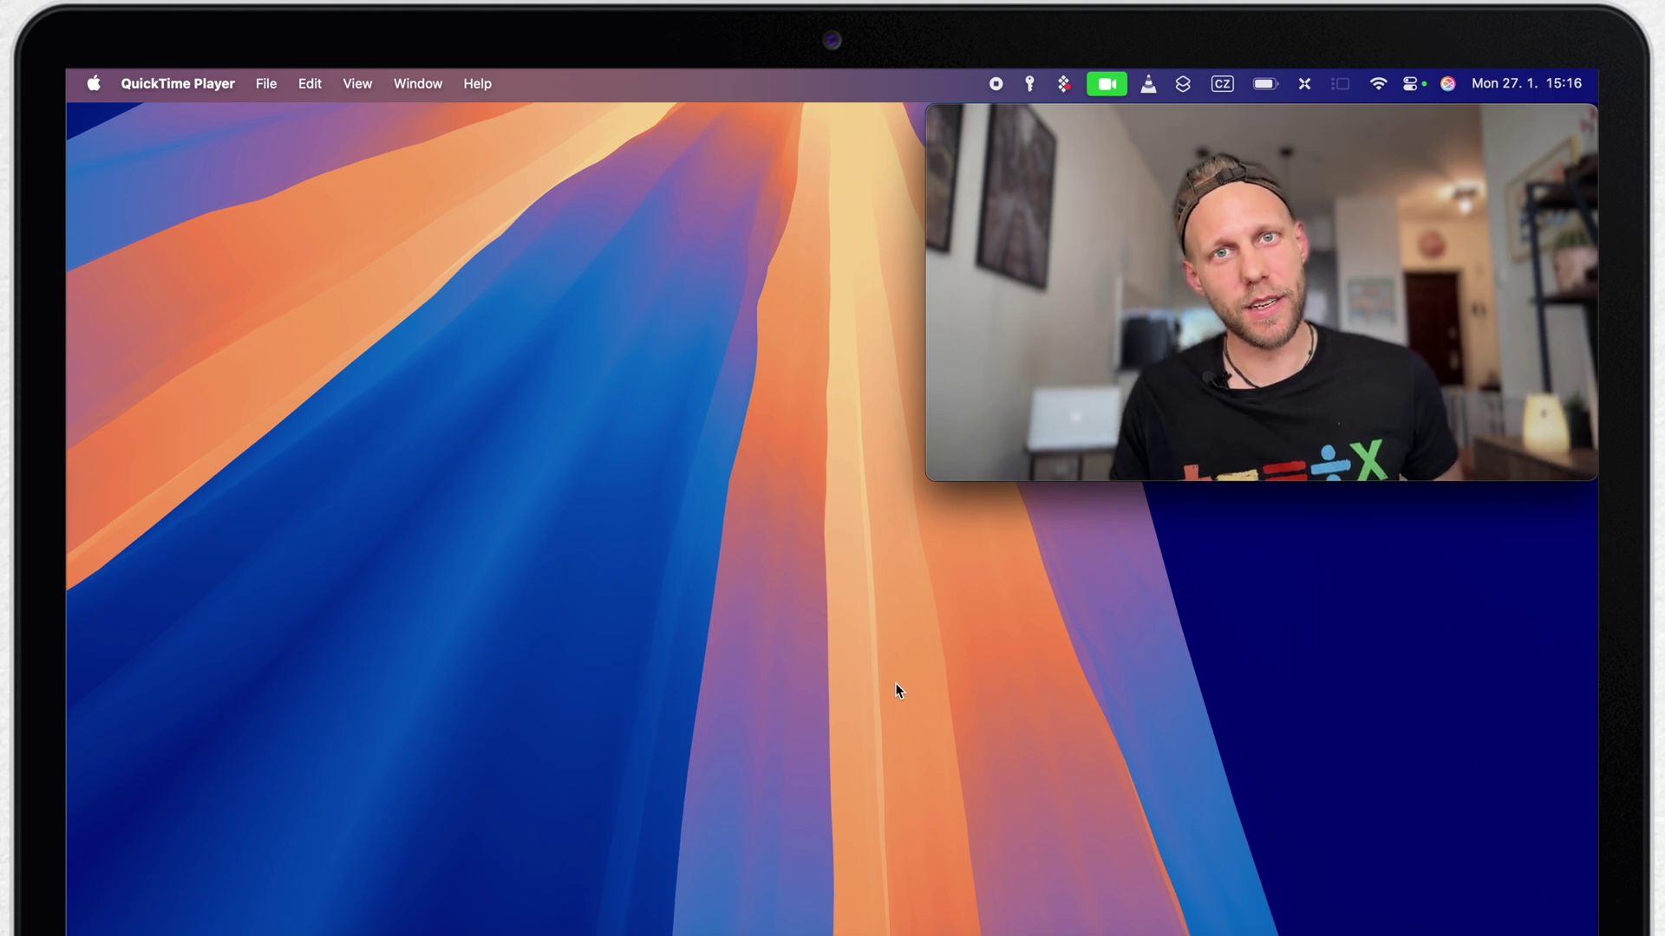
Set up the ChatGPT extension under Apple Intelligence & Siri and turn on Use ChatGPT
left_click(658, 935)
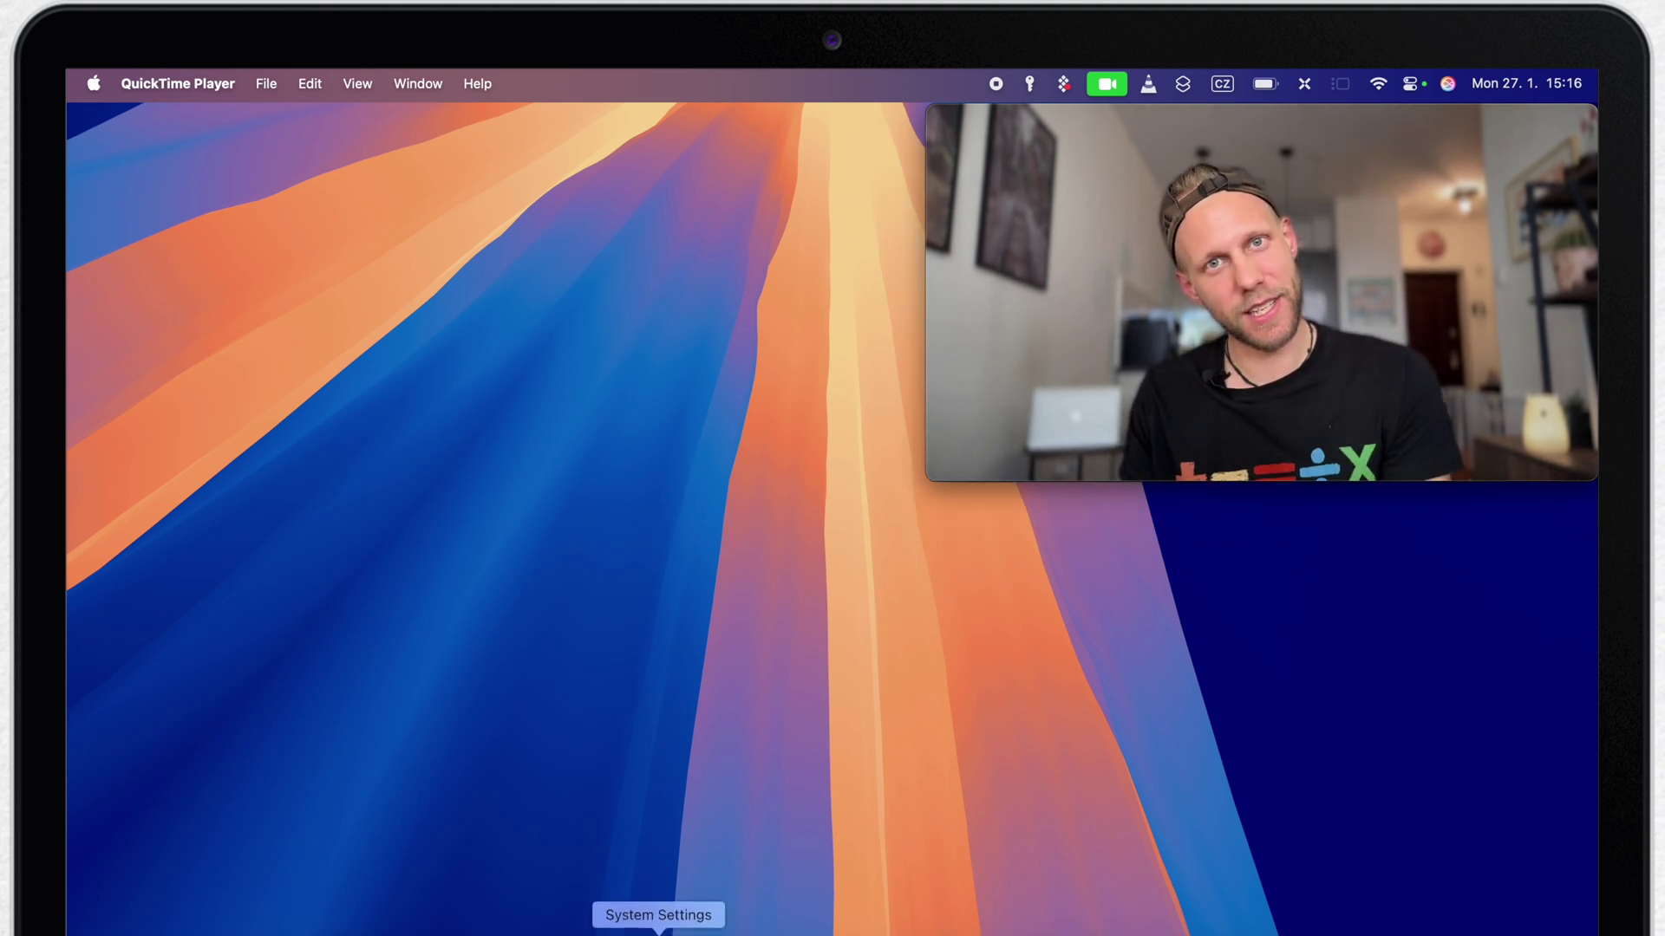
left_click(155, 531)
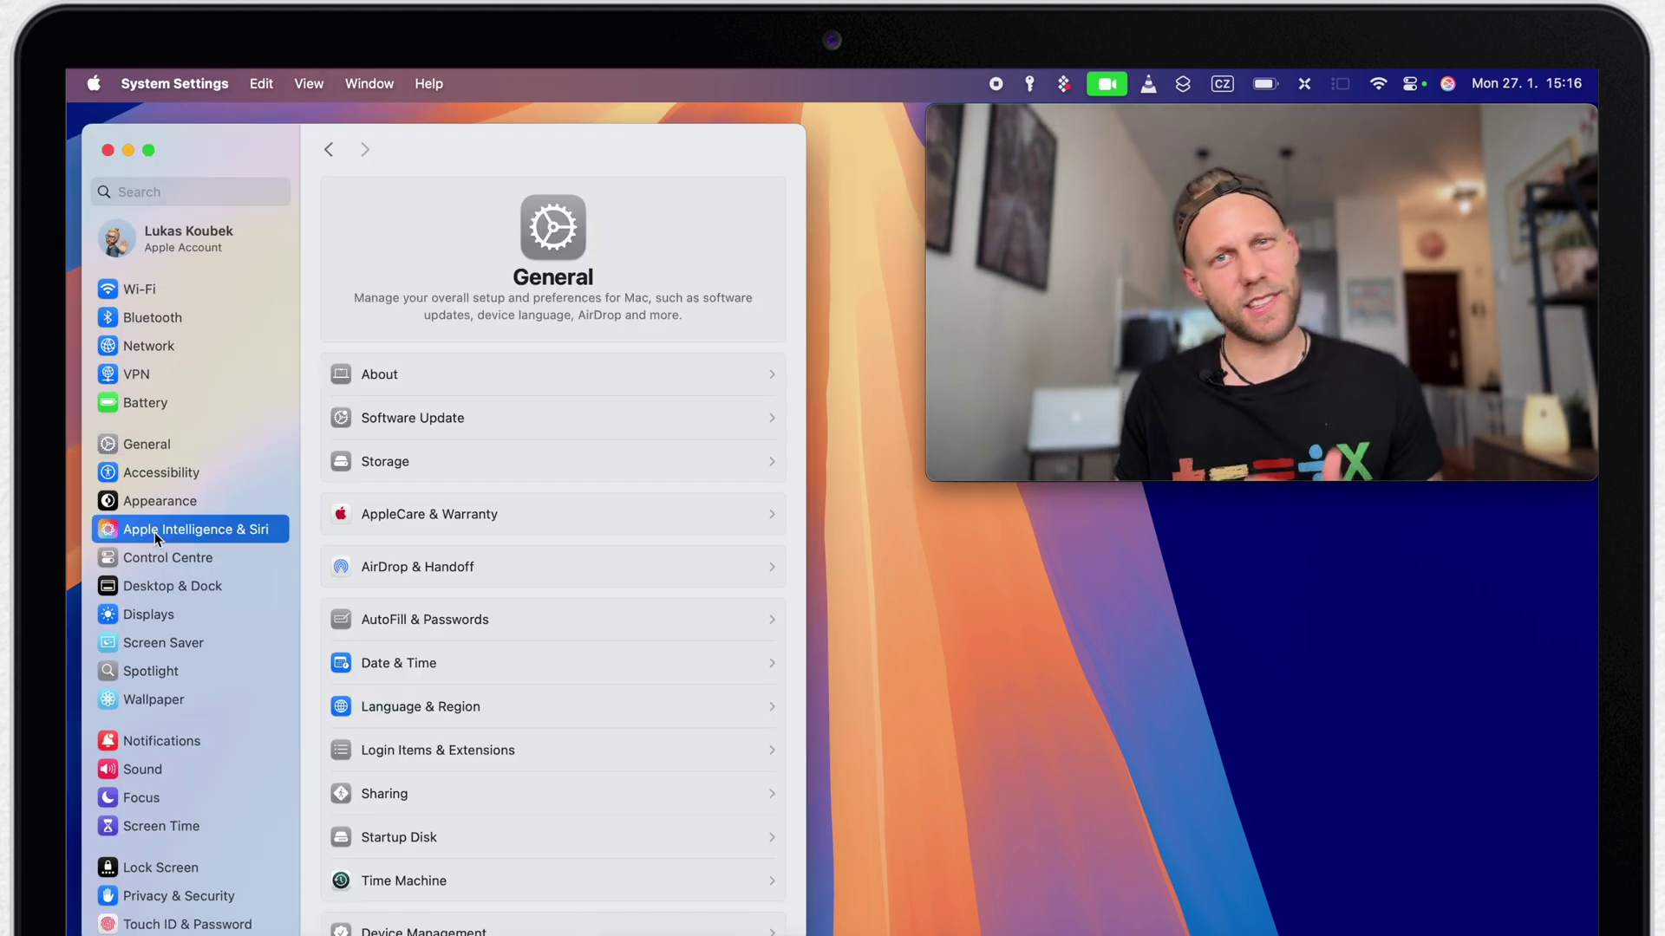
scroll(502, 748, "down", 1)
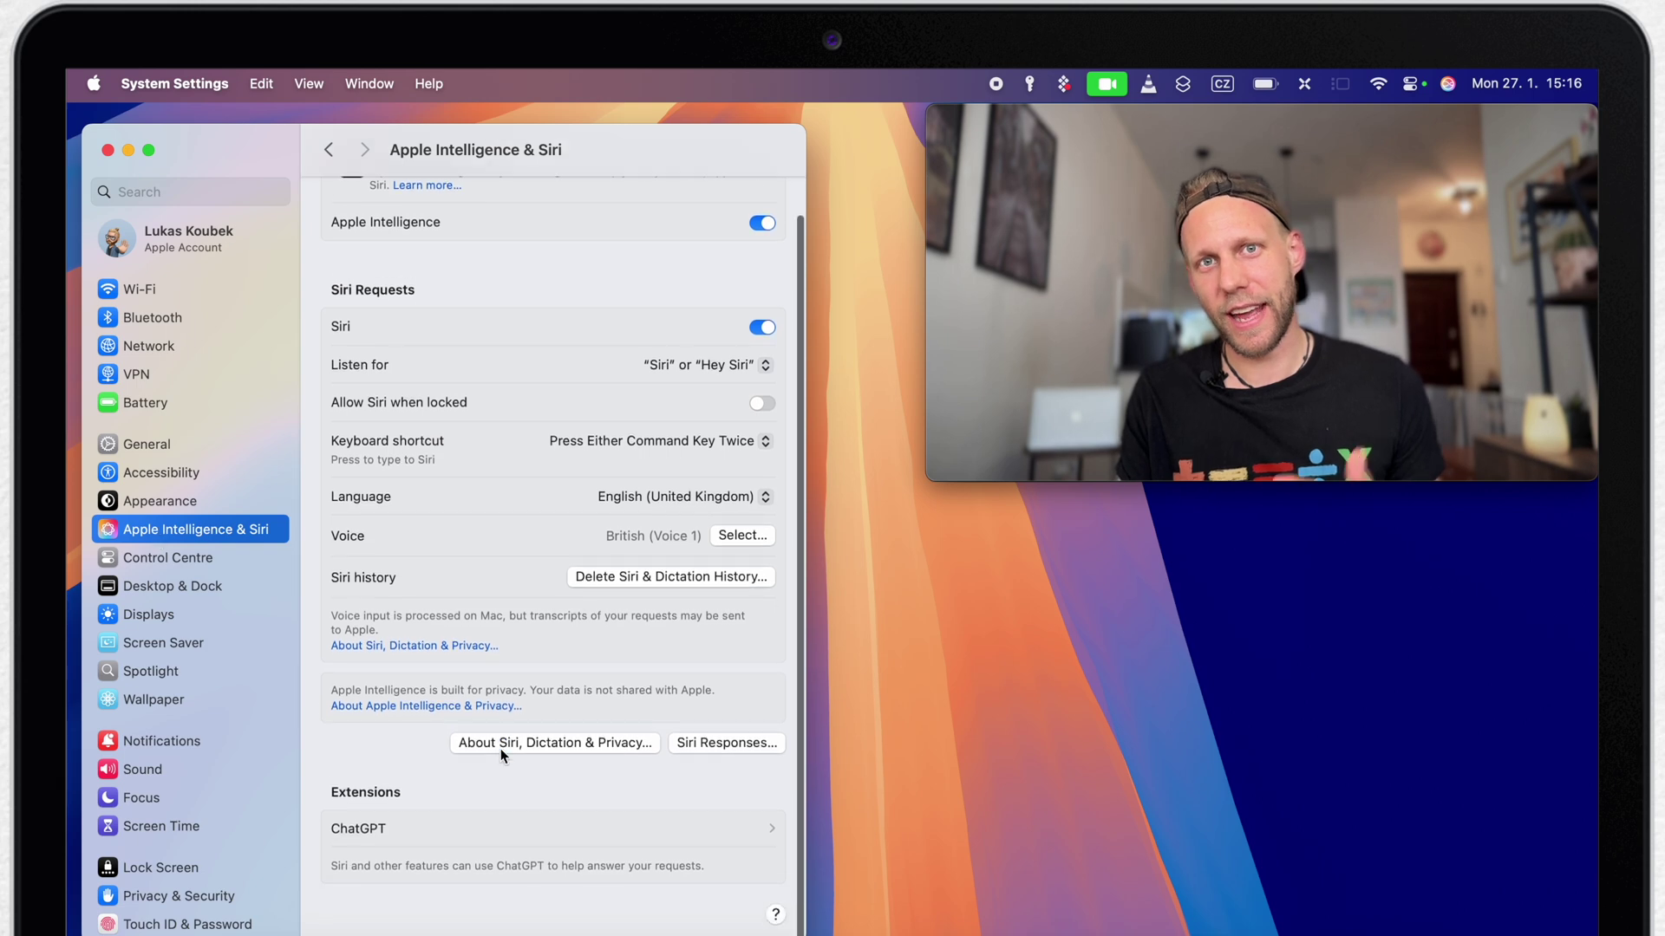
left_click(569, 820)
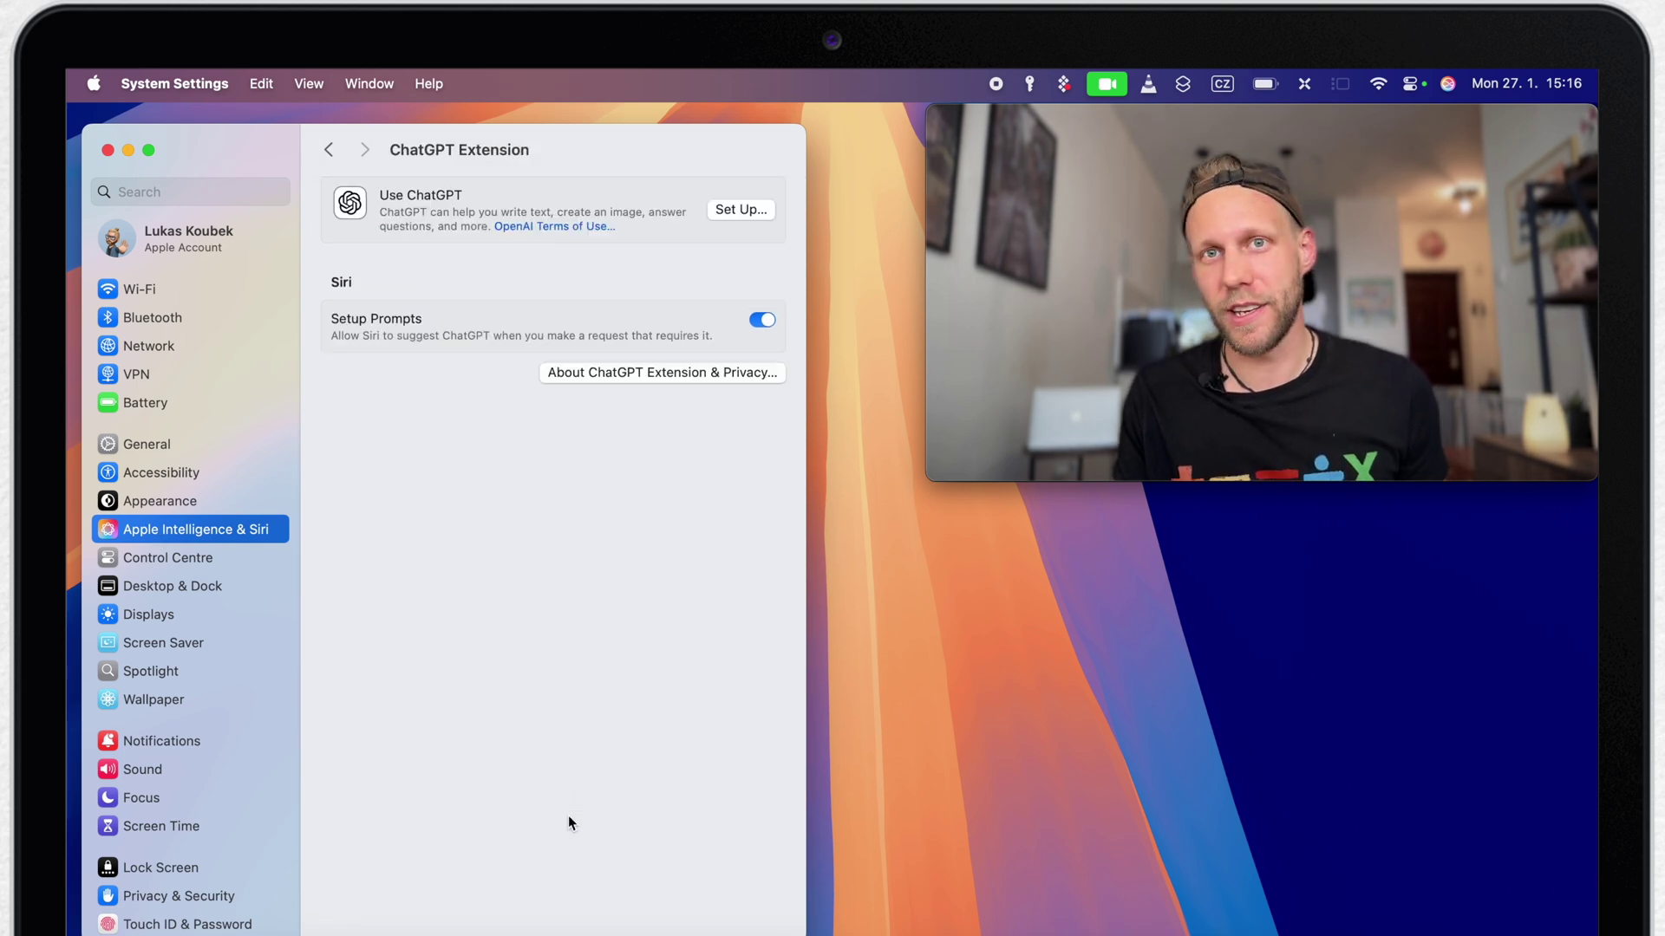
left_click(733, 208)
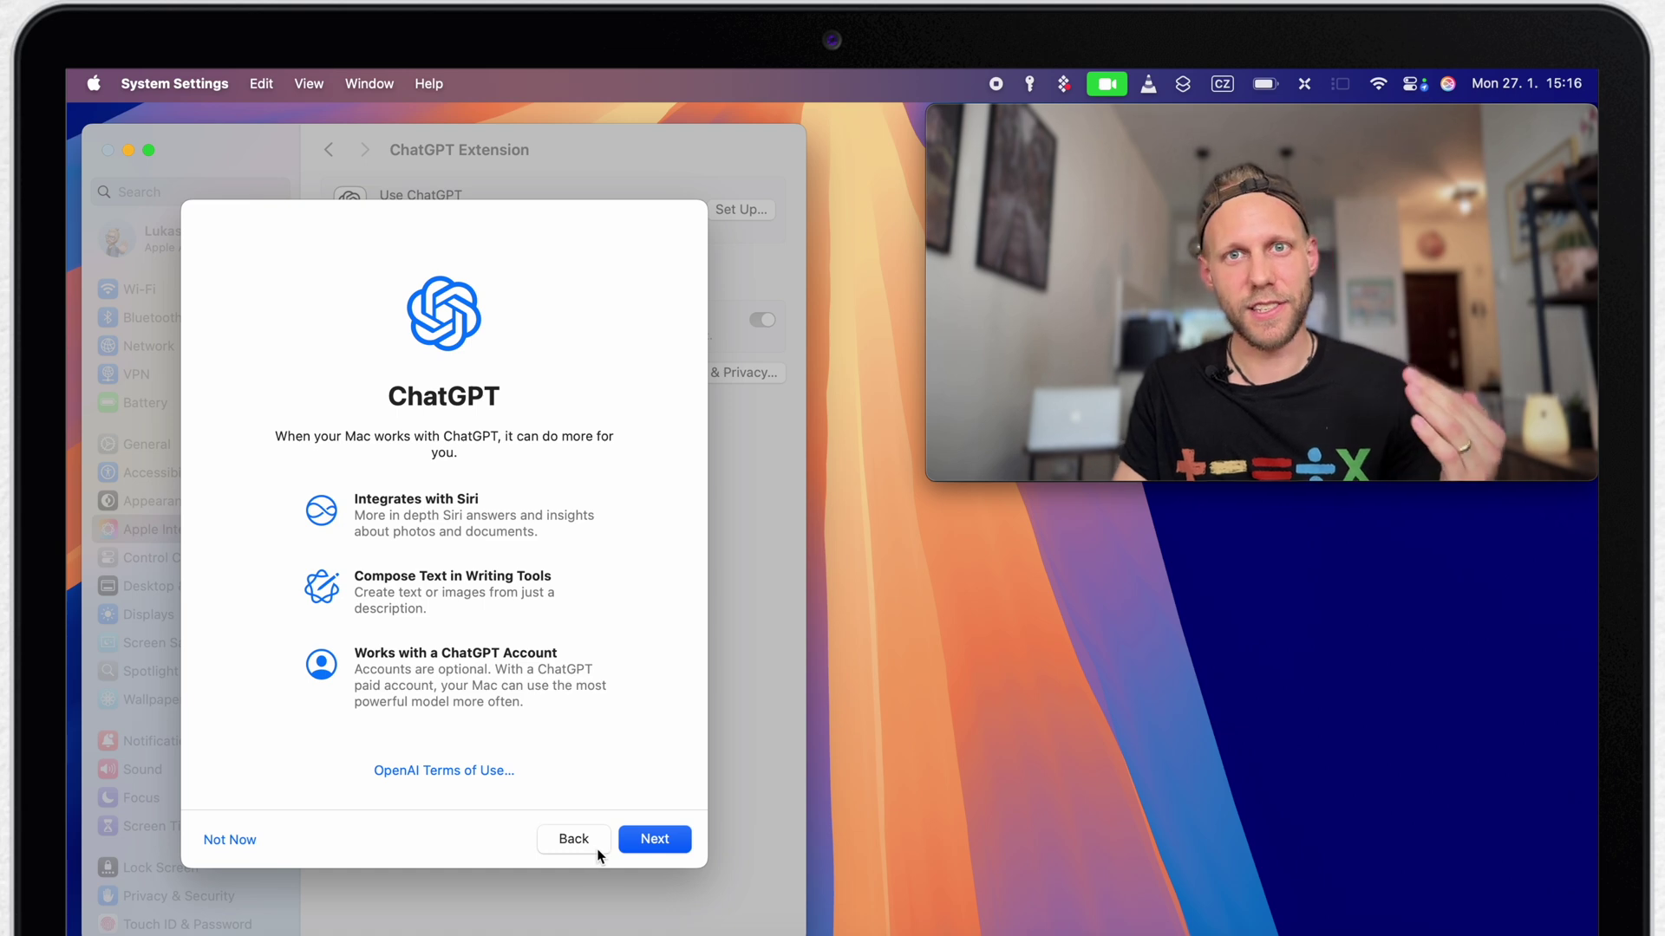
left_click(654, 839)
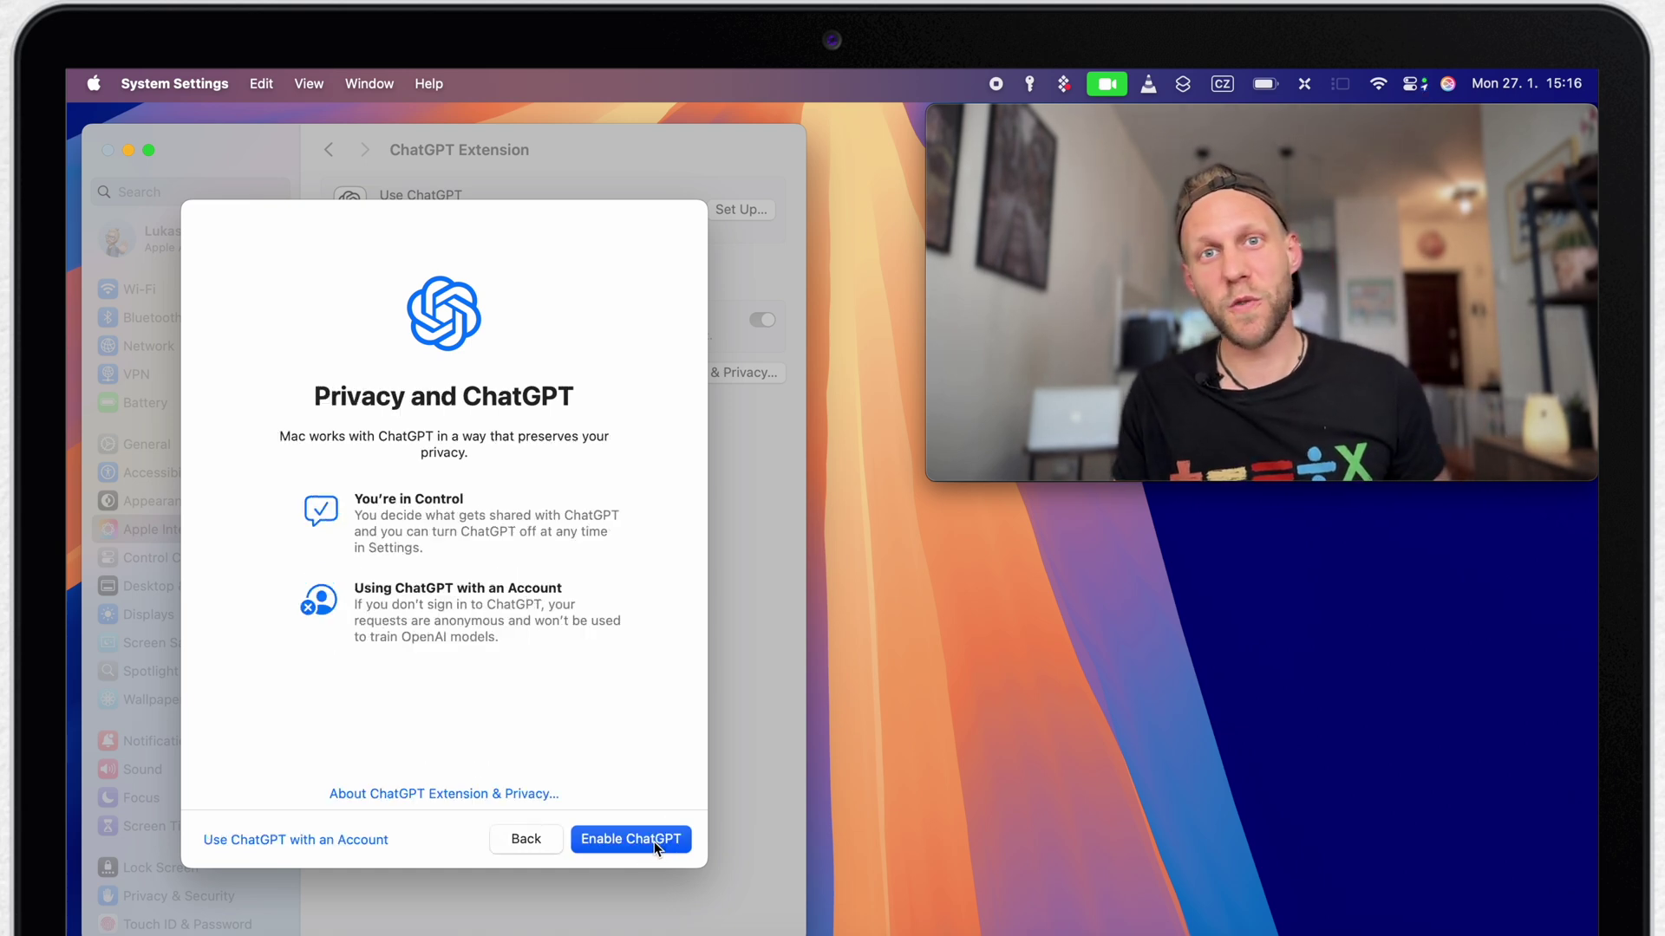
left_click(654, 841)
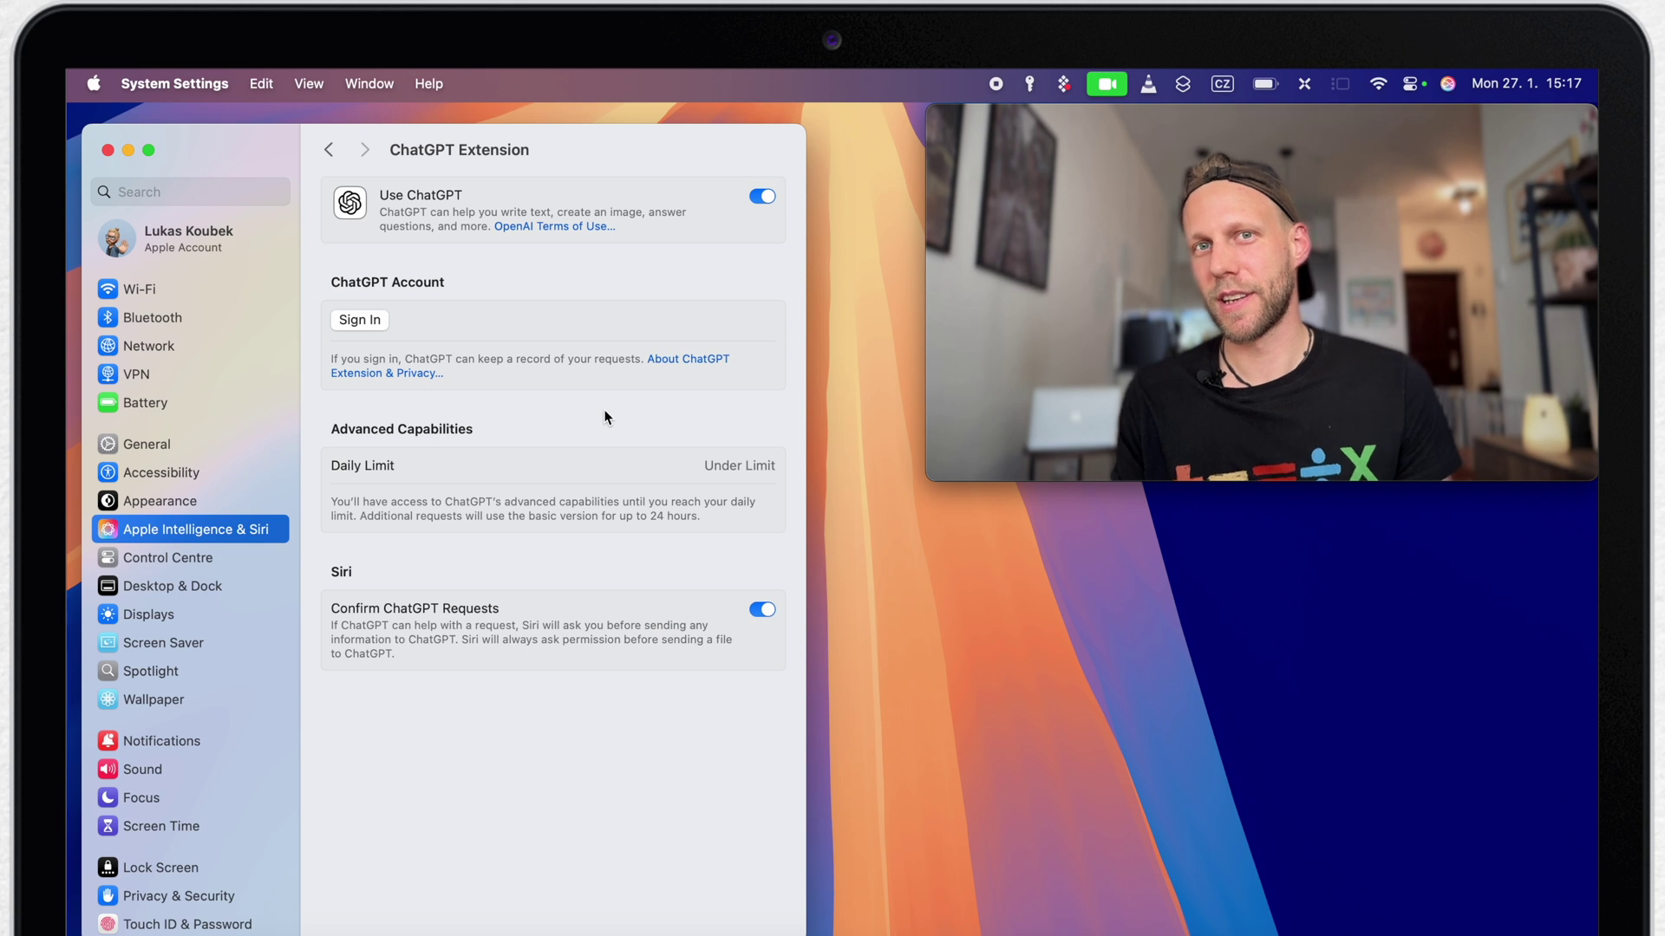
Ask Type to Siri for step-by-step light bulb changing instructions and let ChatGPT answer
mouse_move(1124, 141)
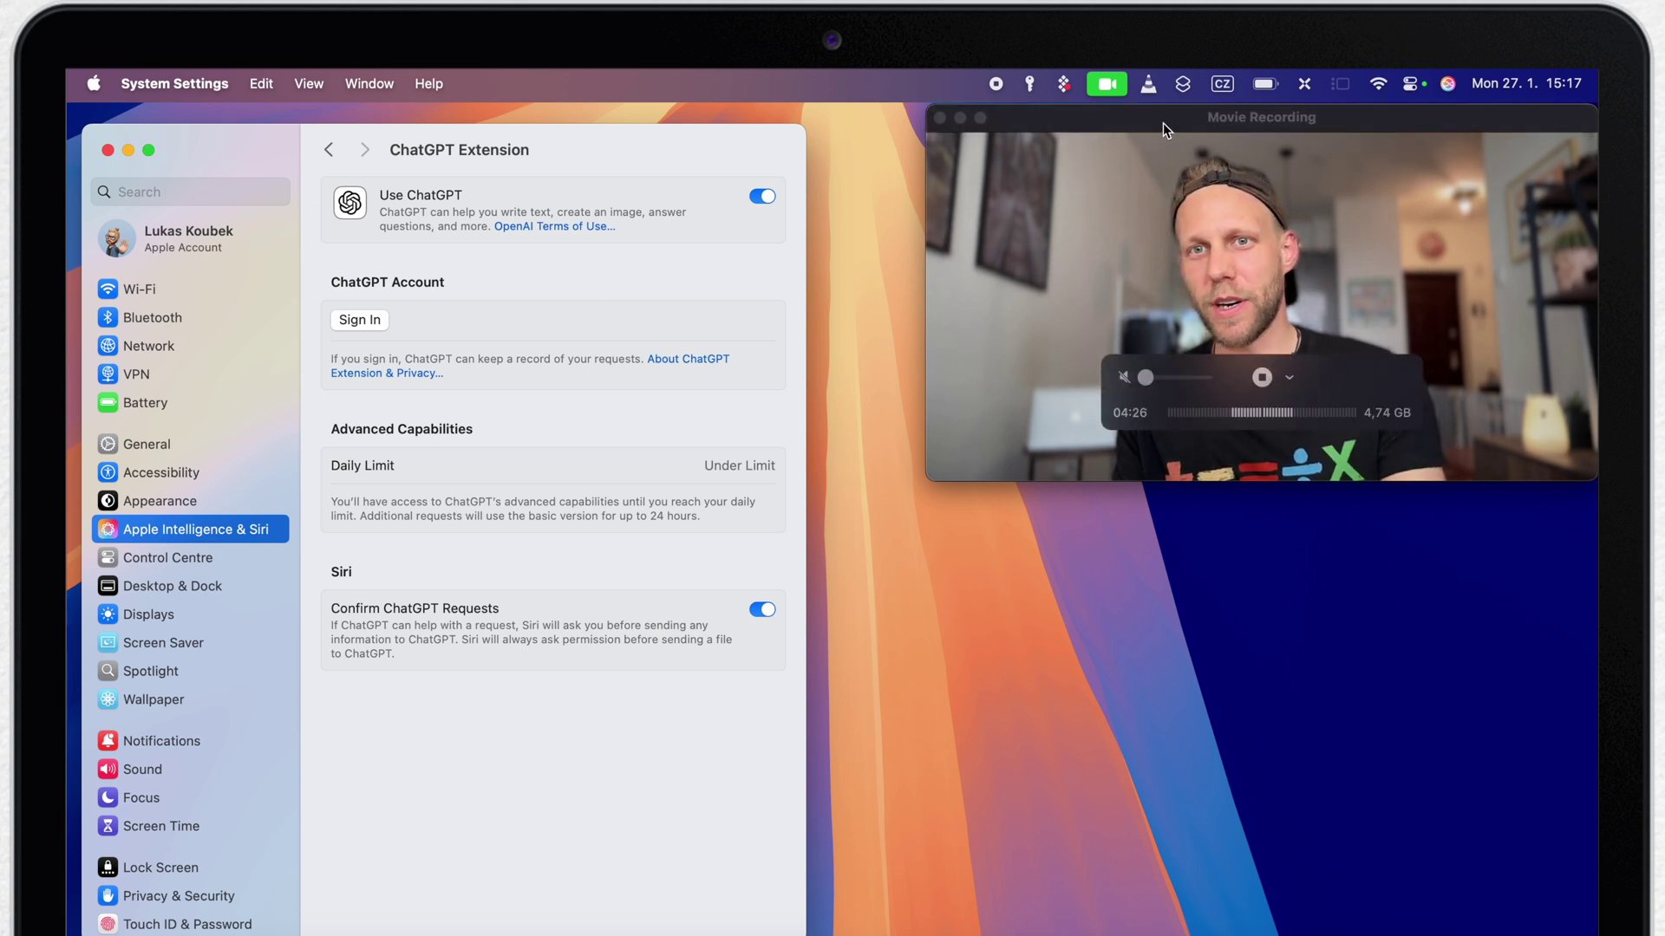
left_click_drag(1163, 122, 592, 108)
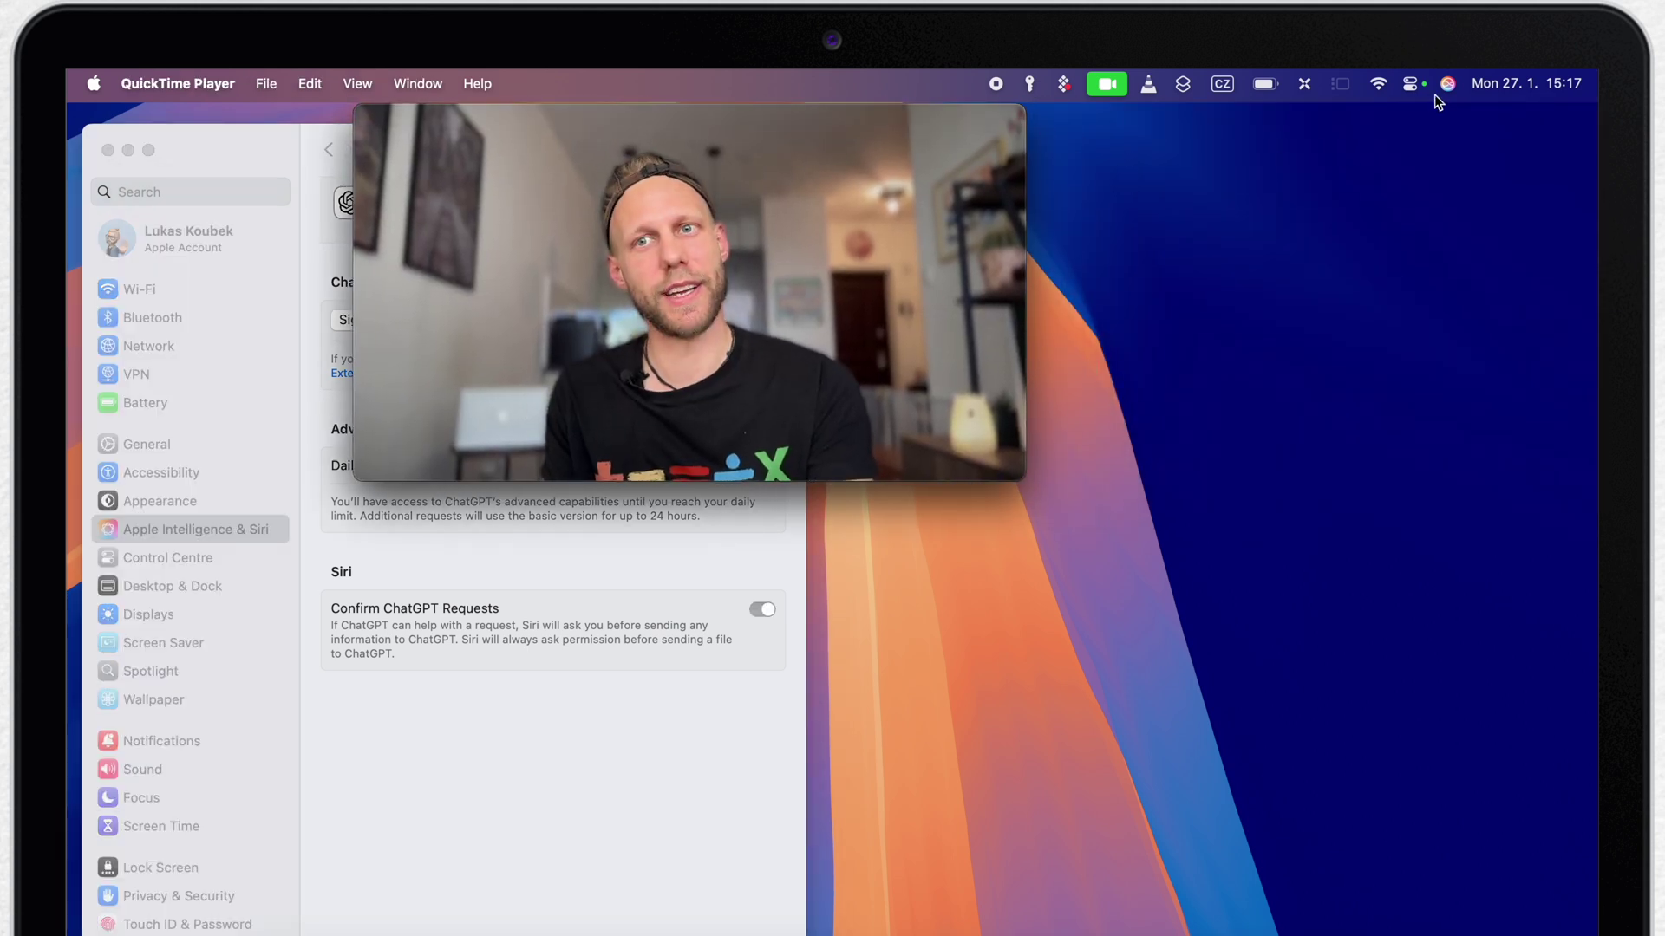
key("super")
key("super")
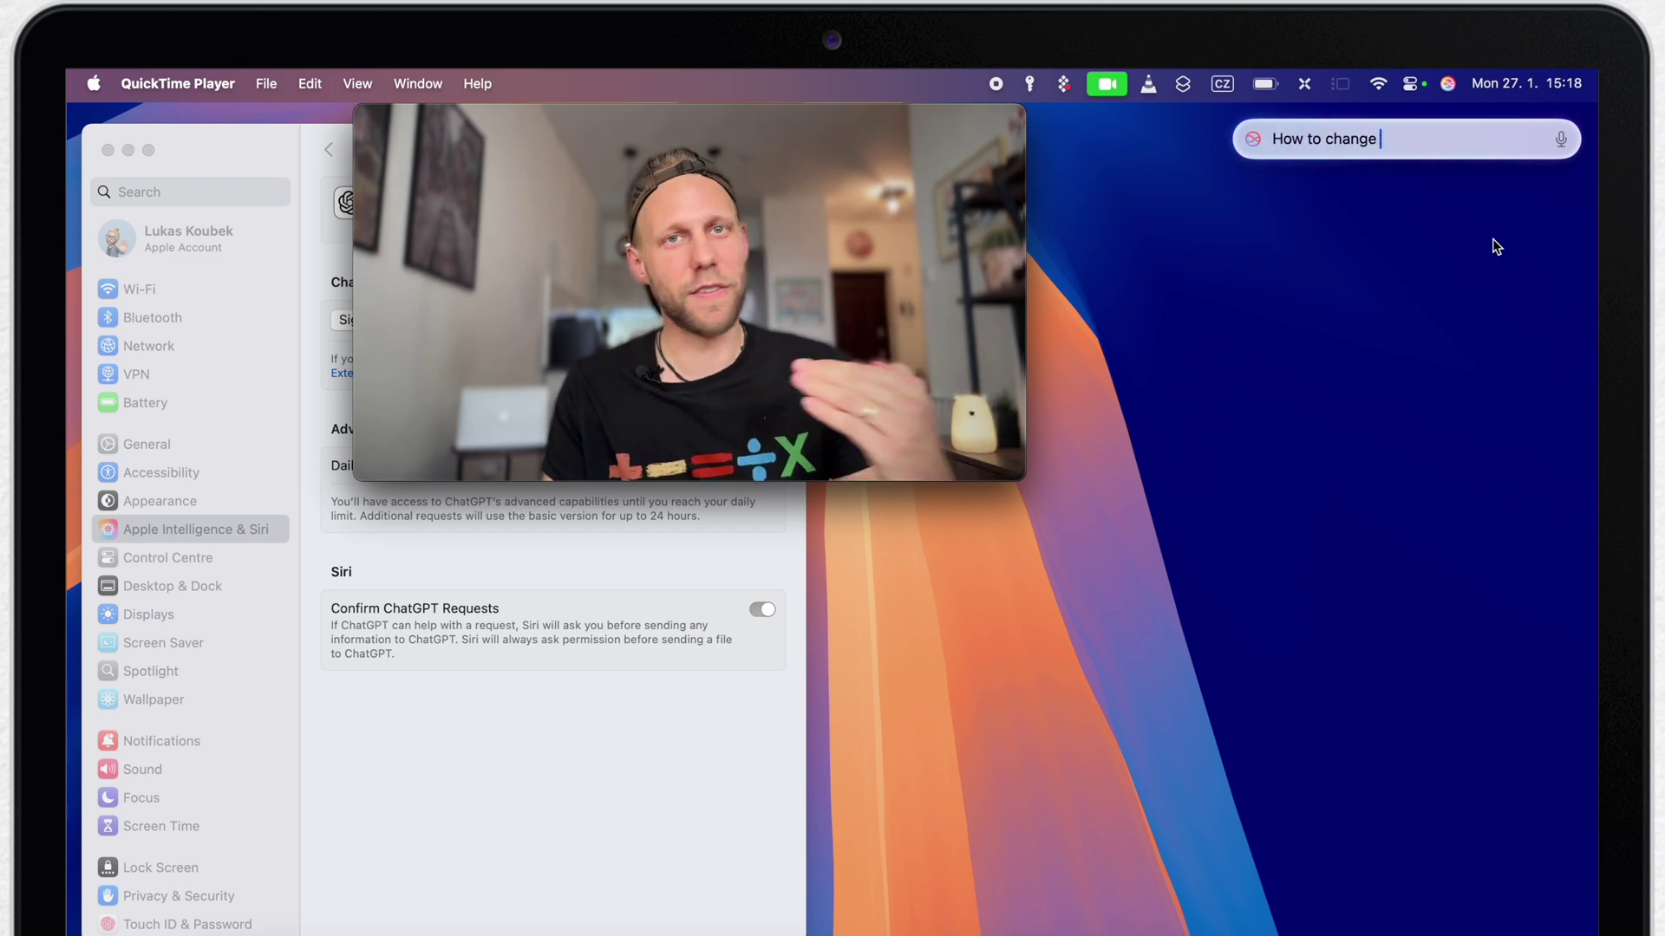
type("bulb?")
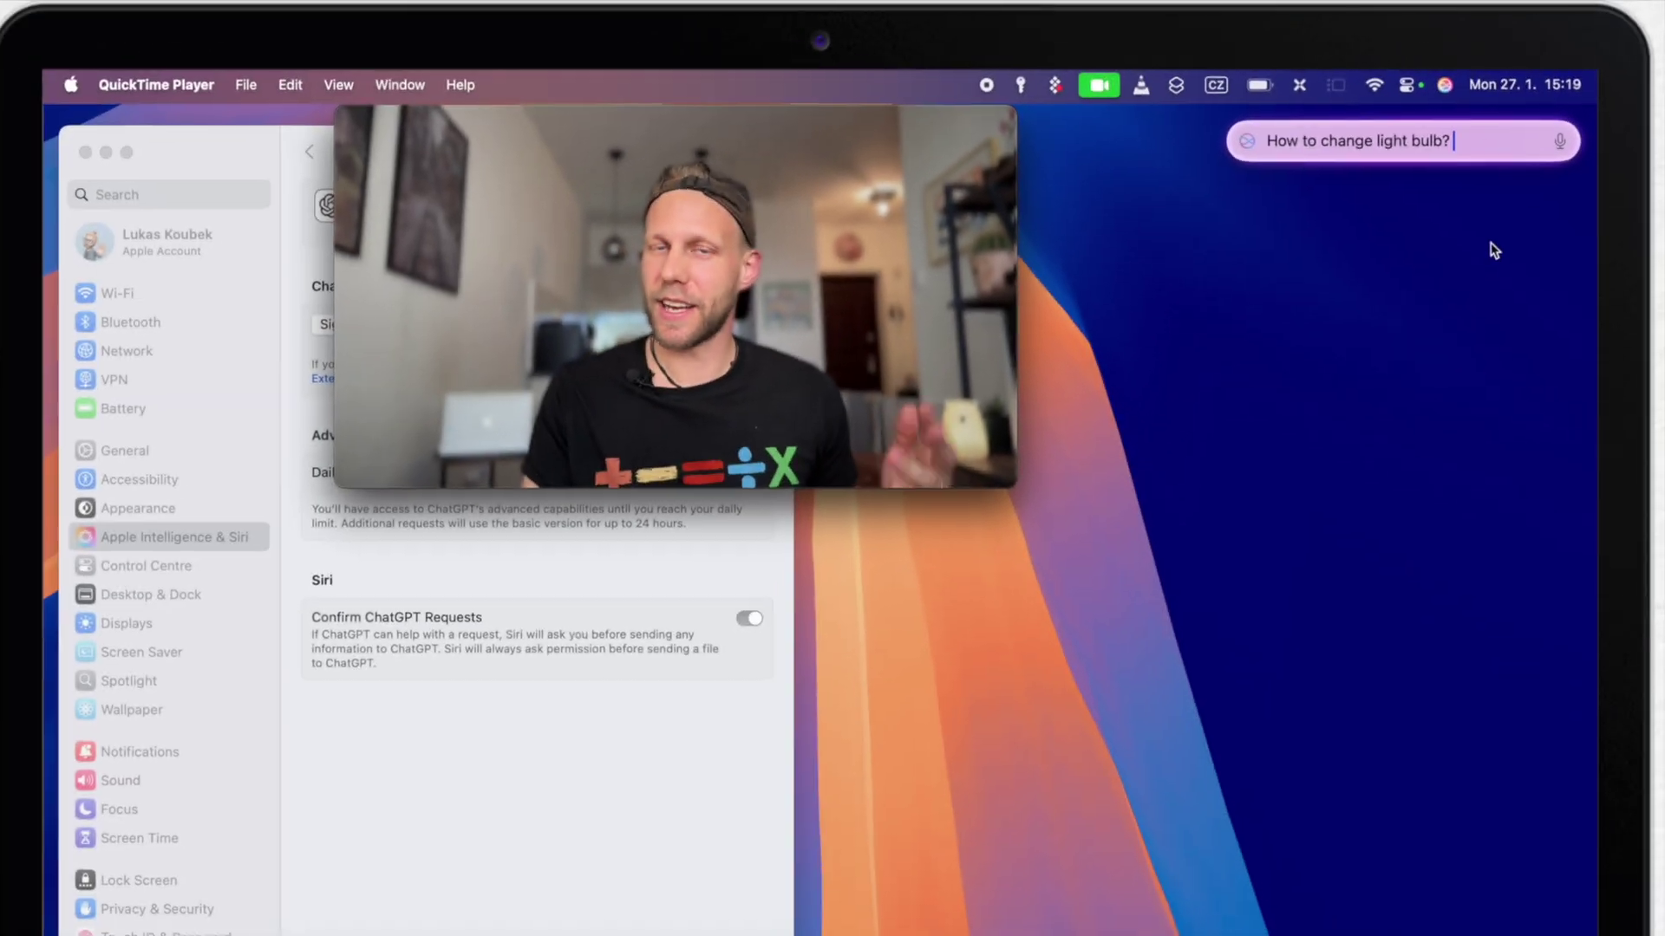
type("Step by step instructions")
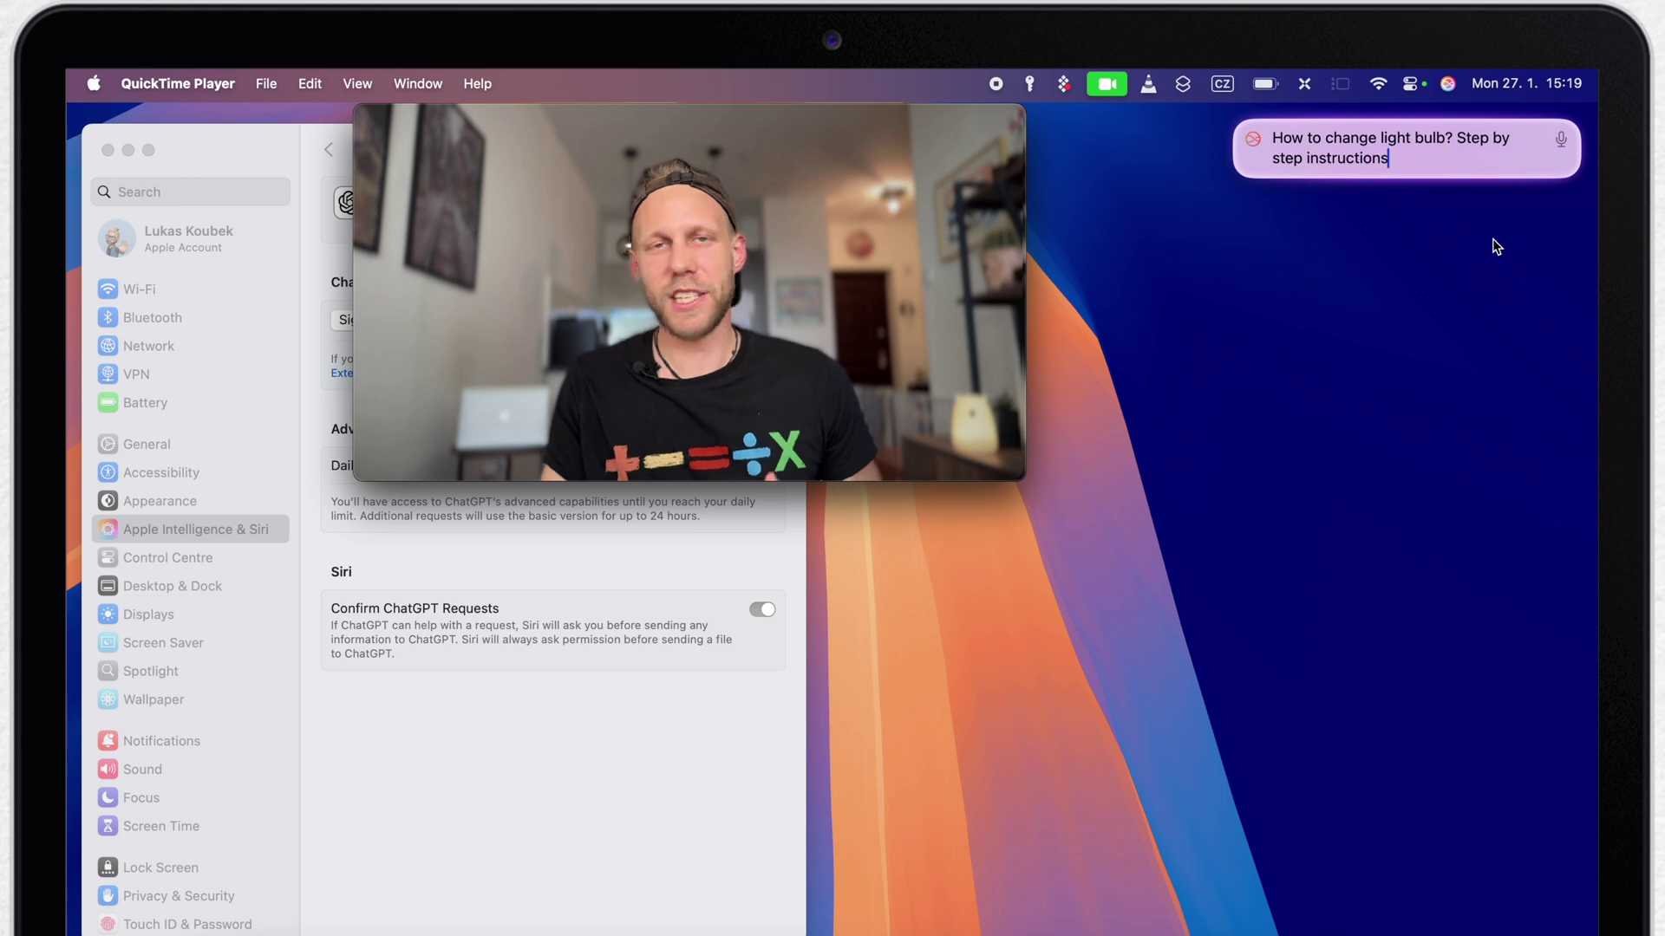
key("Return")
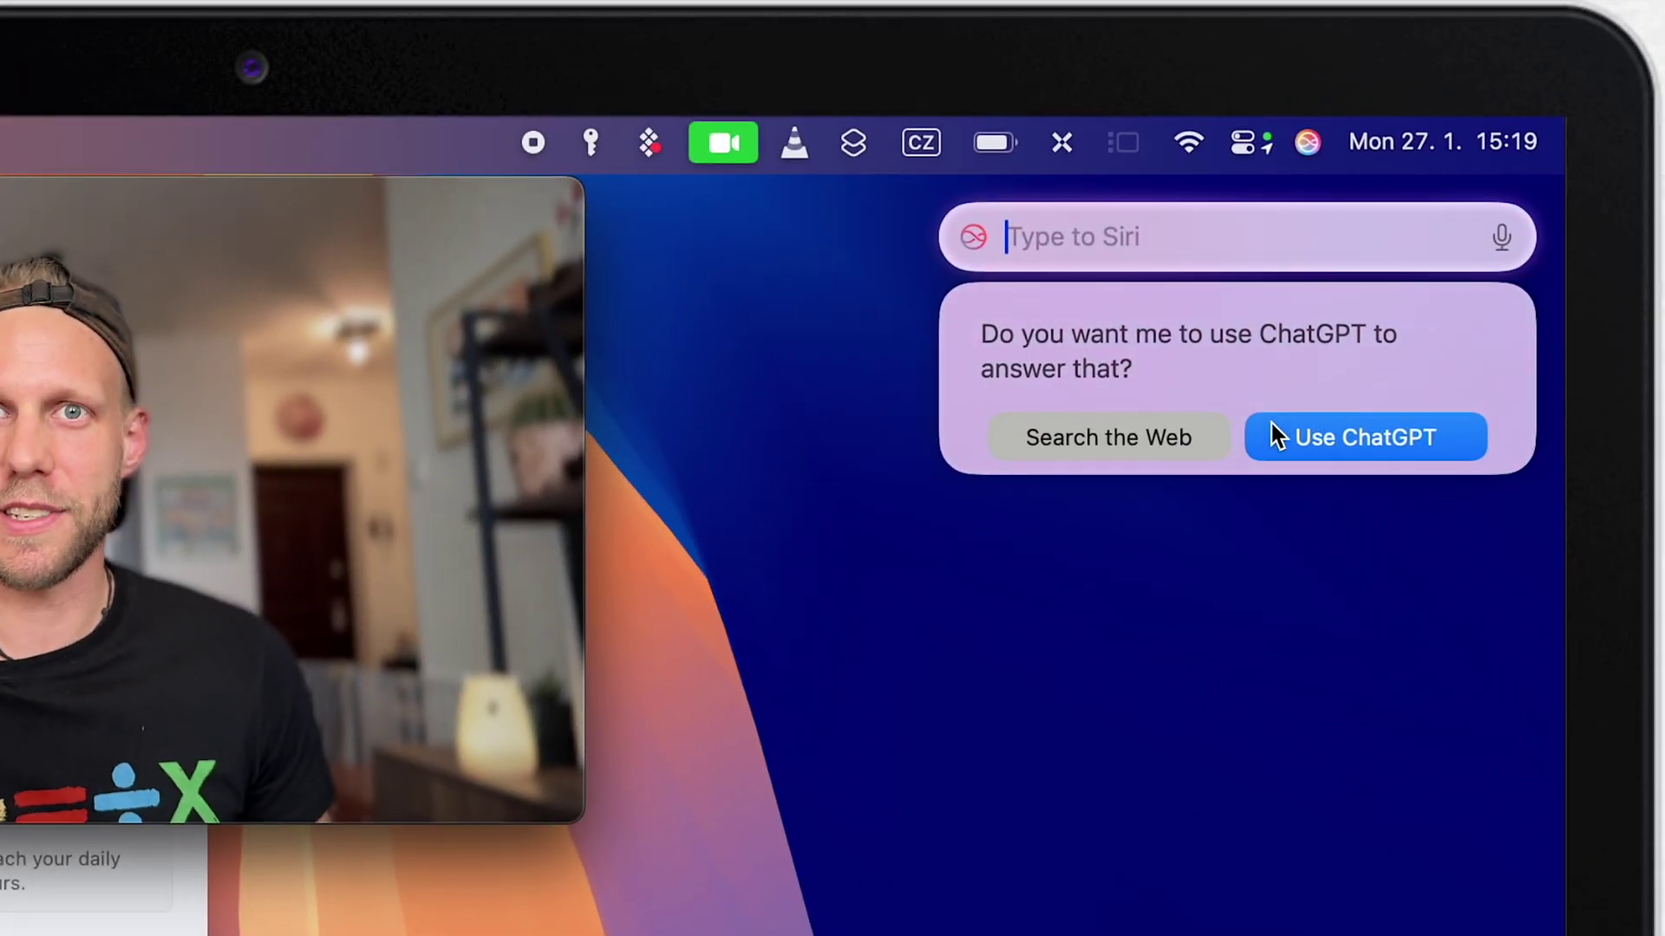
left_click(1424, 448)
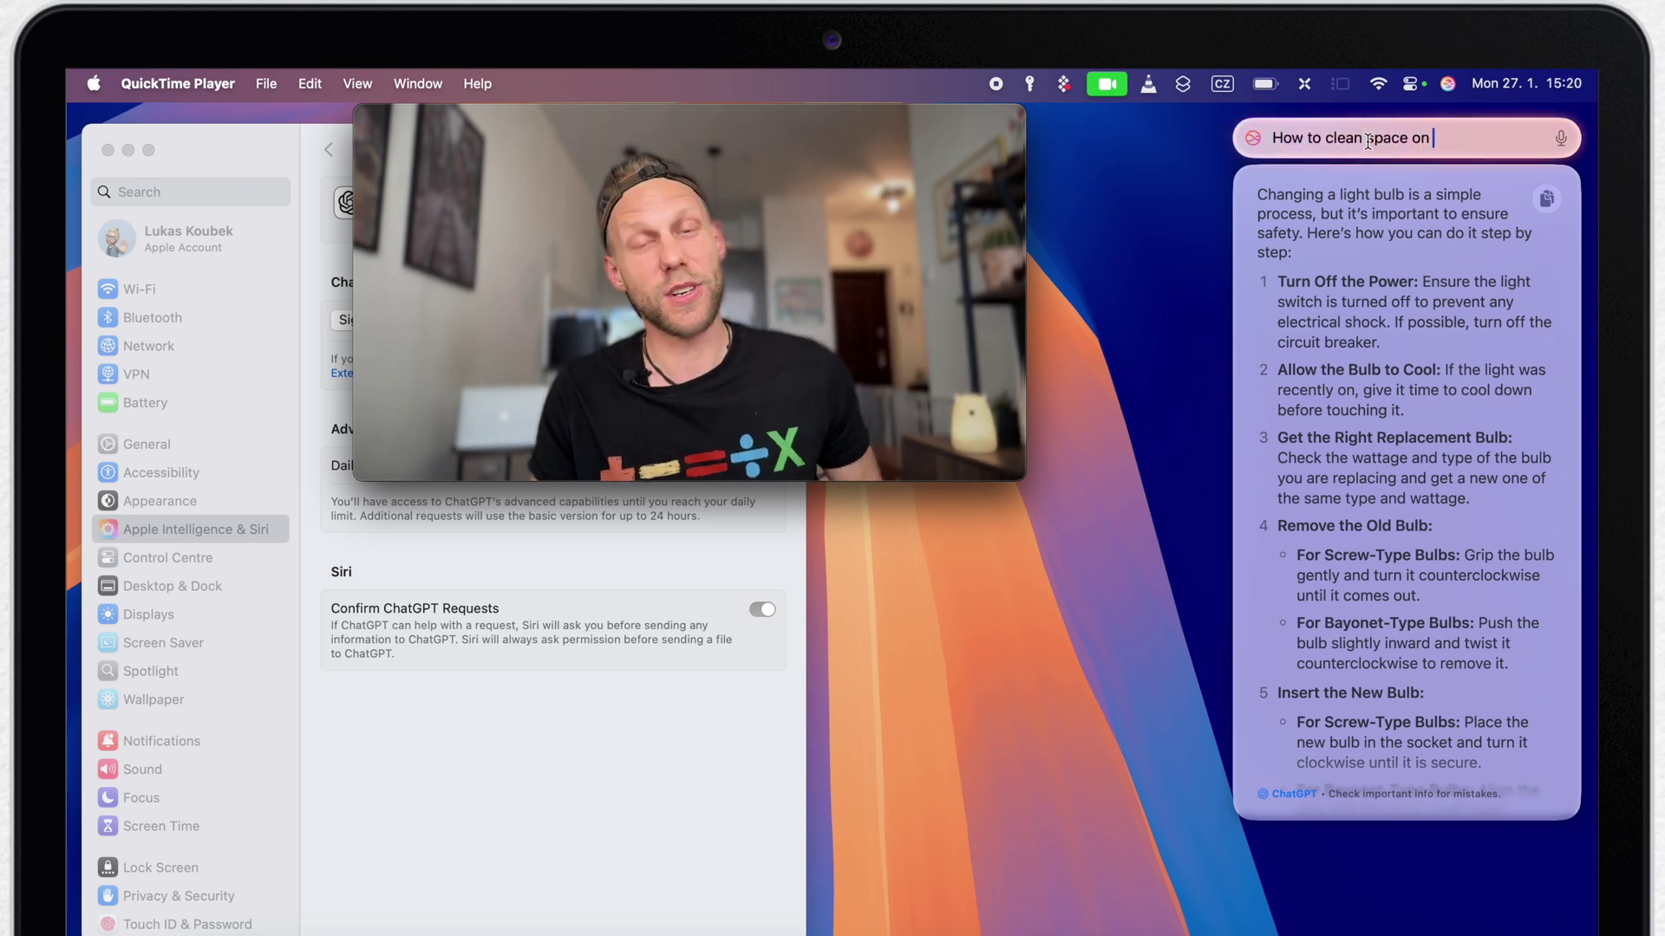
Submit the question about cleaning space on iCloud, which returns web search results
key("Return")
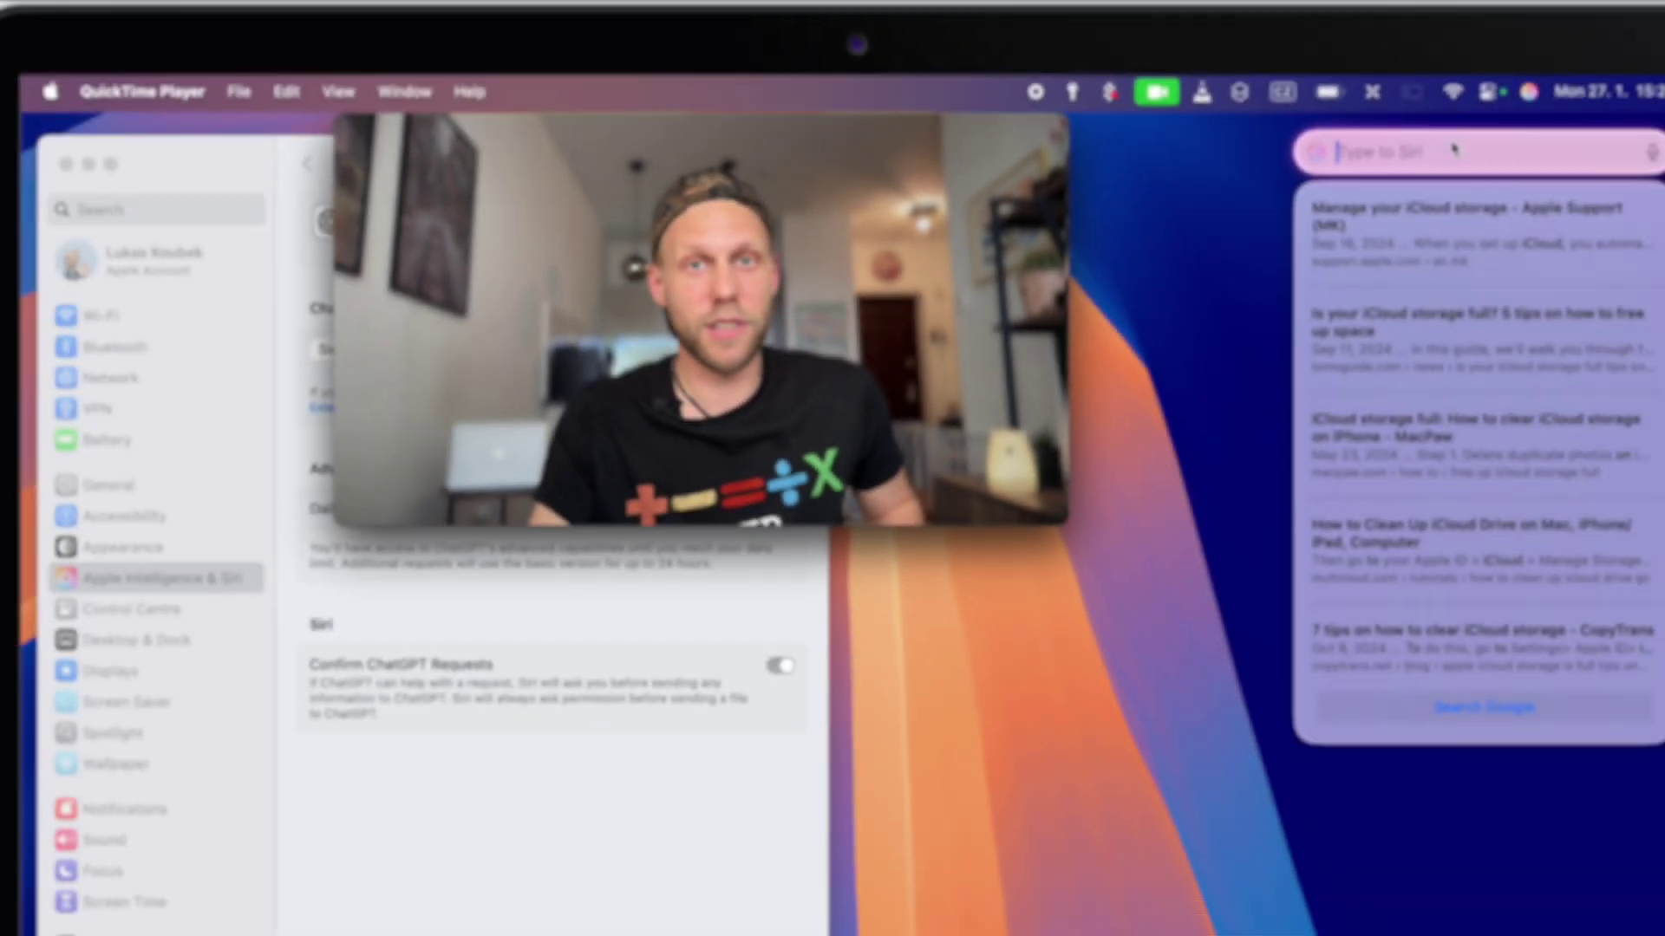
Ask Siri 'chat GPT how to clean space on icloud' and scroll through ChatGPT's answer
type("chat GPT")
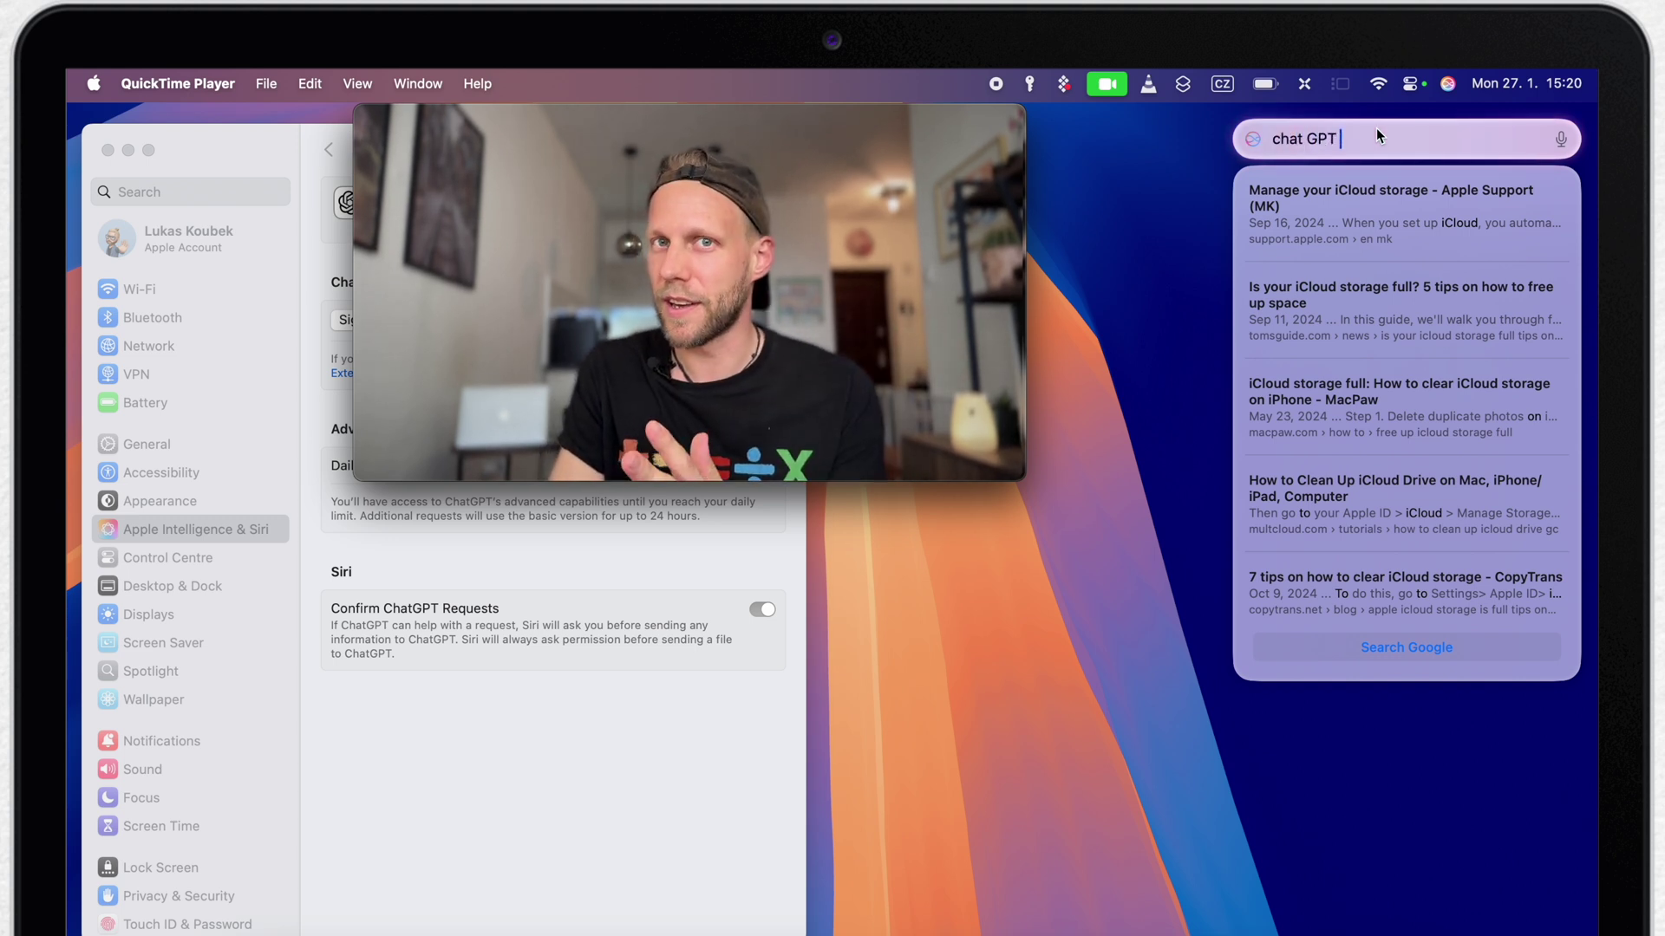
type(" how to clean sp")
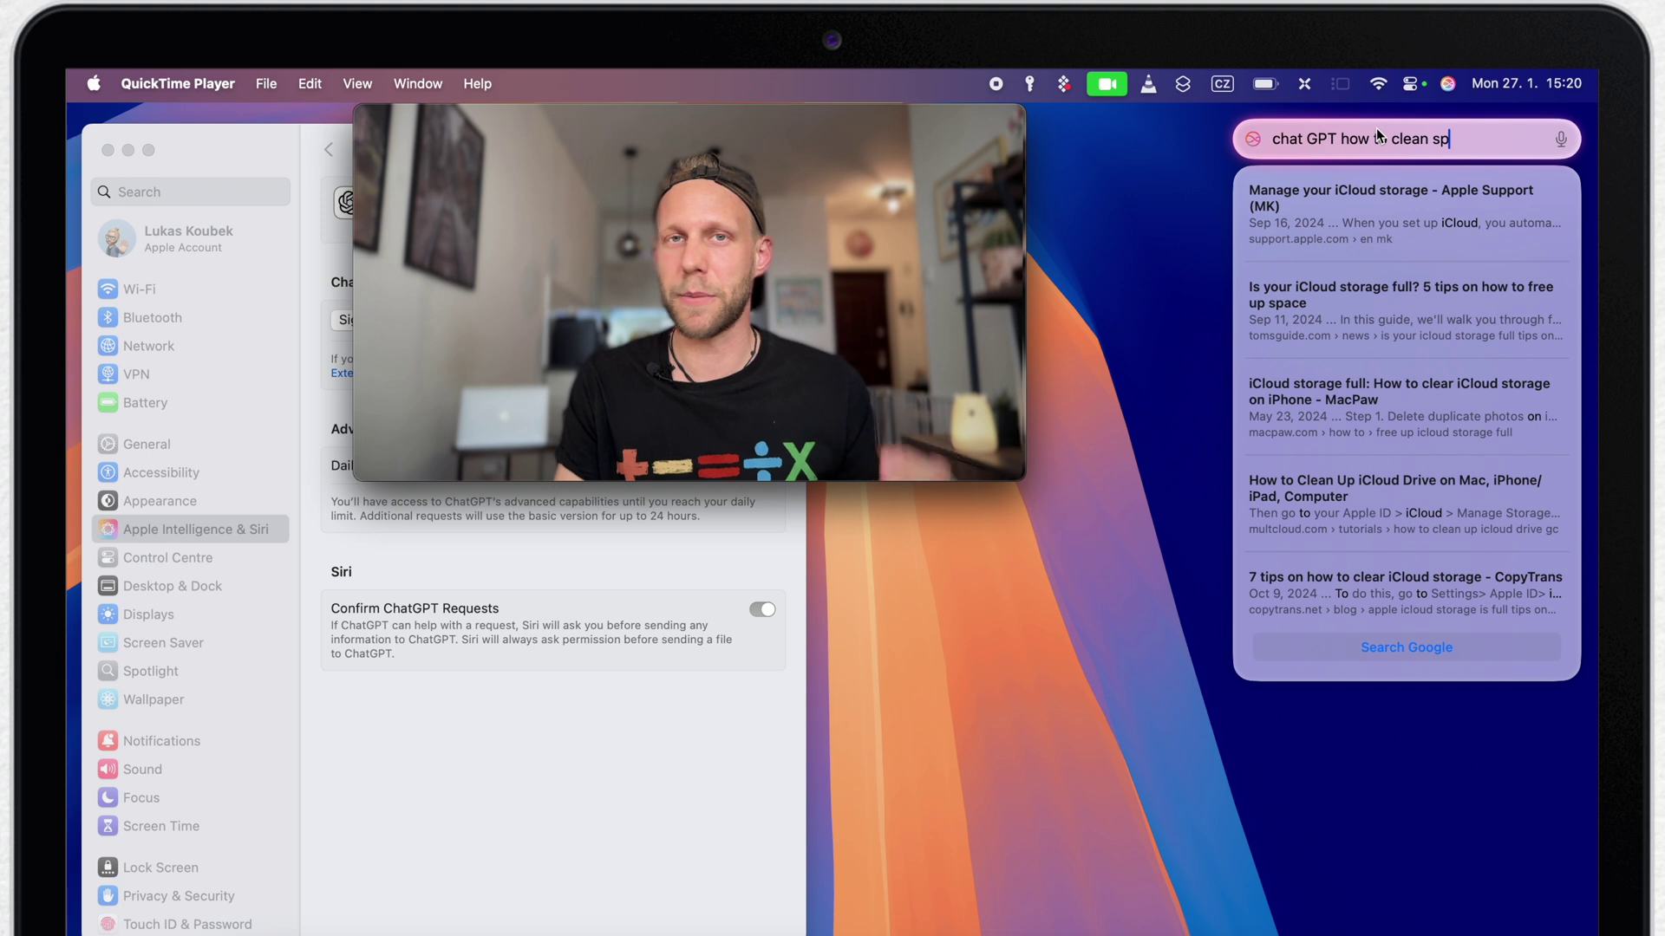
type("ace on icloud")
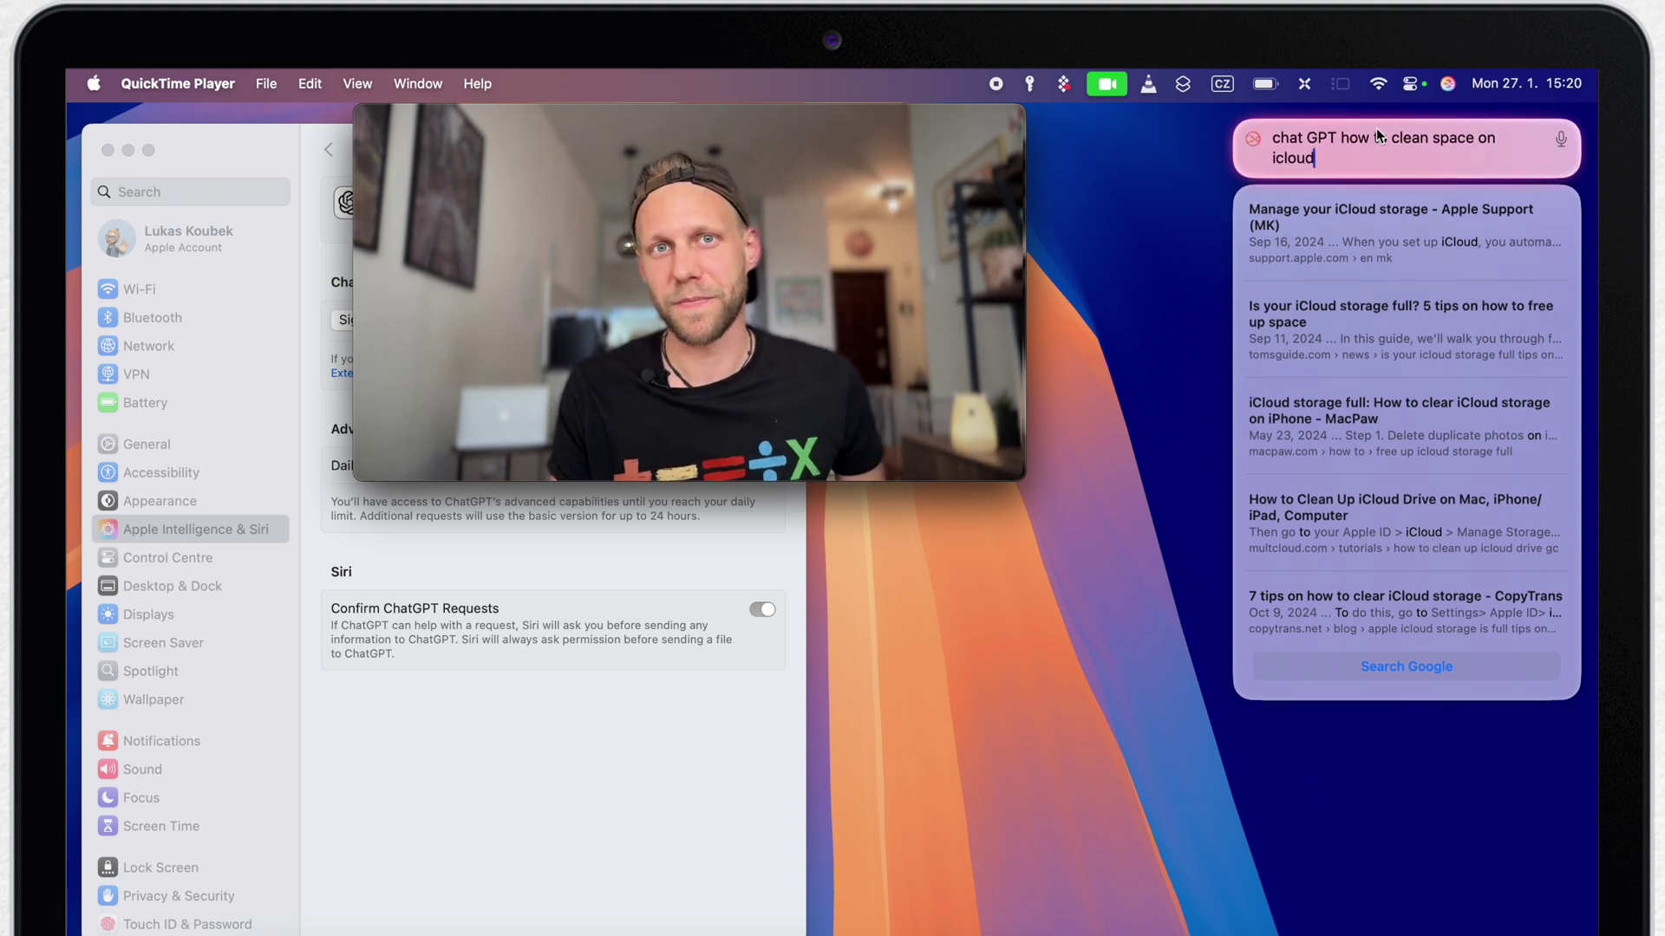
key("Return")
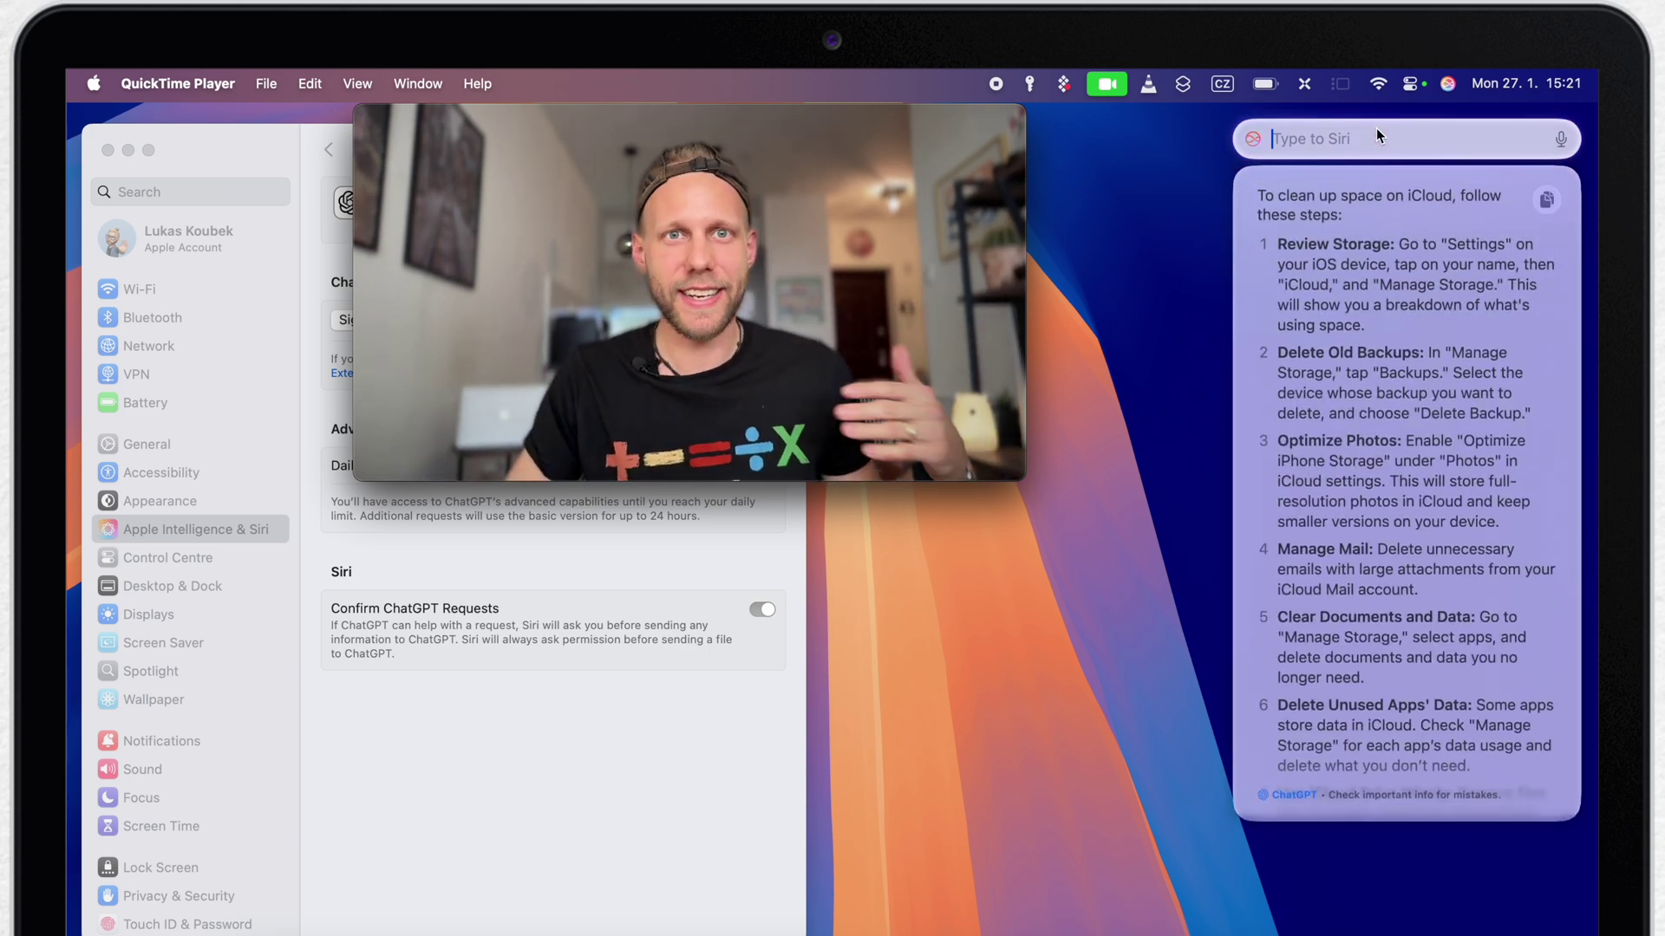
scroll(1313, 526, "down", 3)
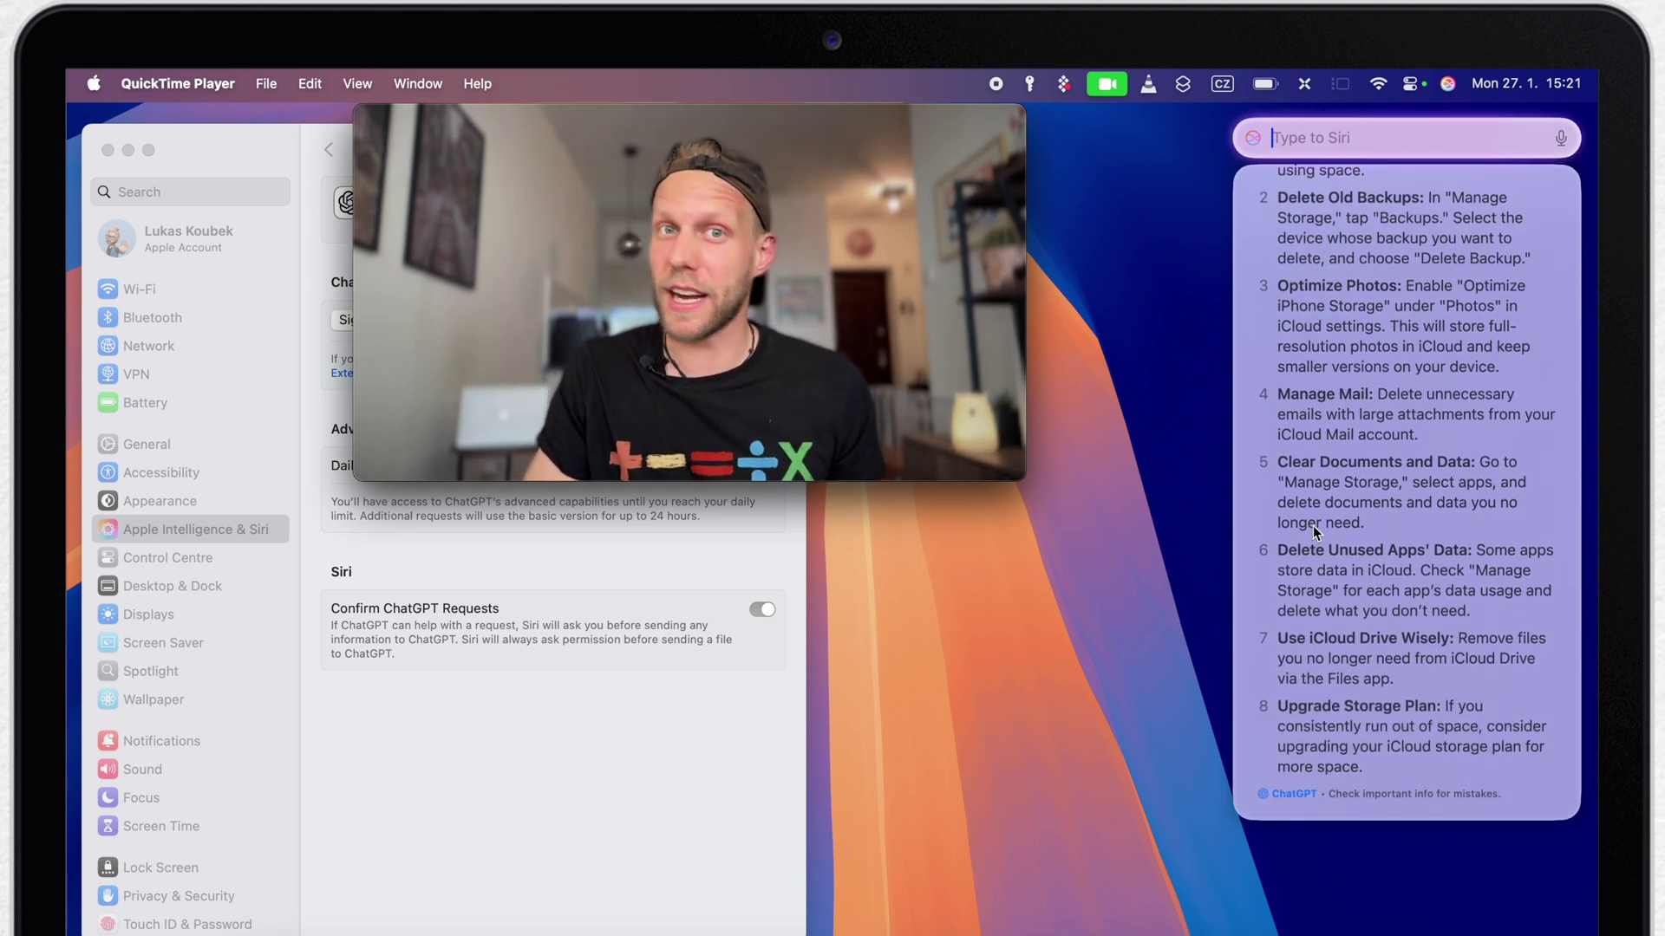
scroll(1313, 525, "up", 3)
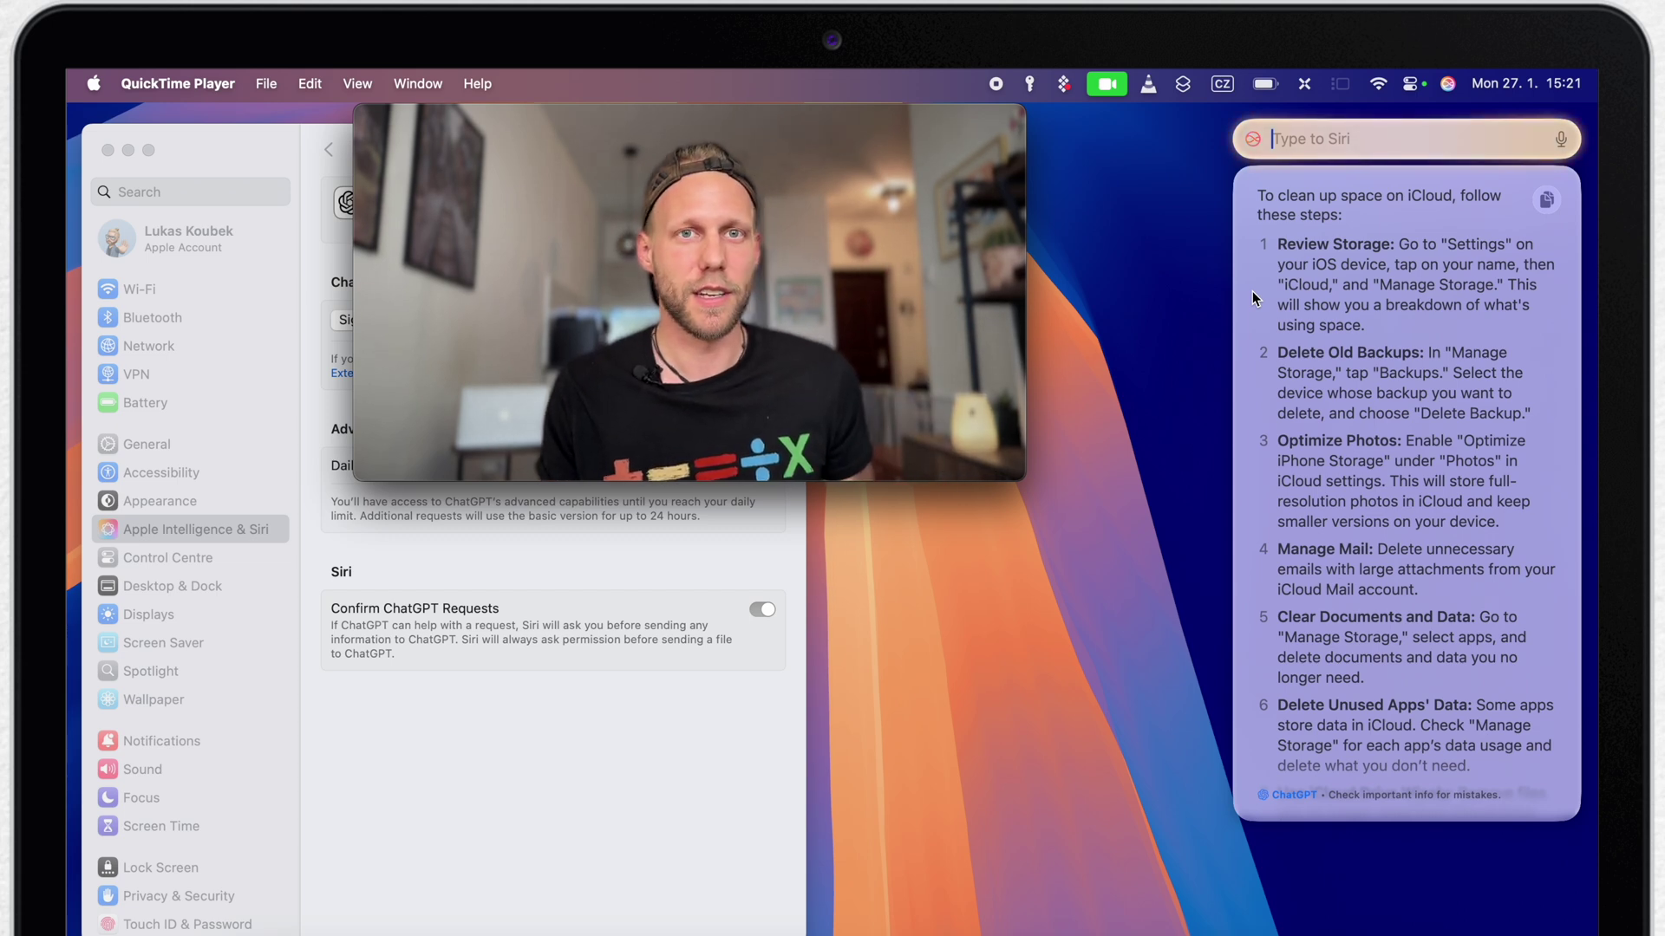
left_click_drag(936, 128, 1484, 129)
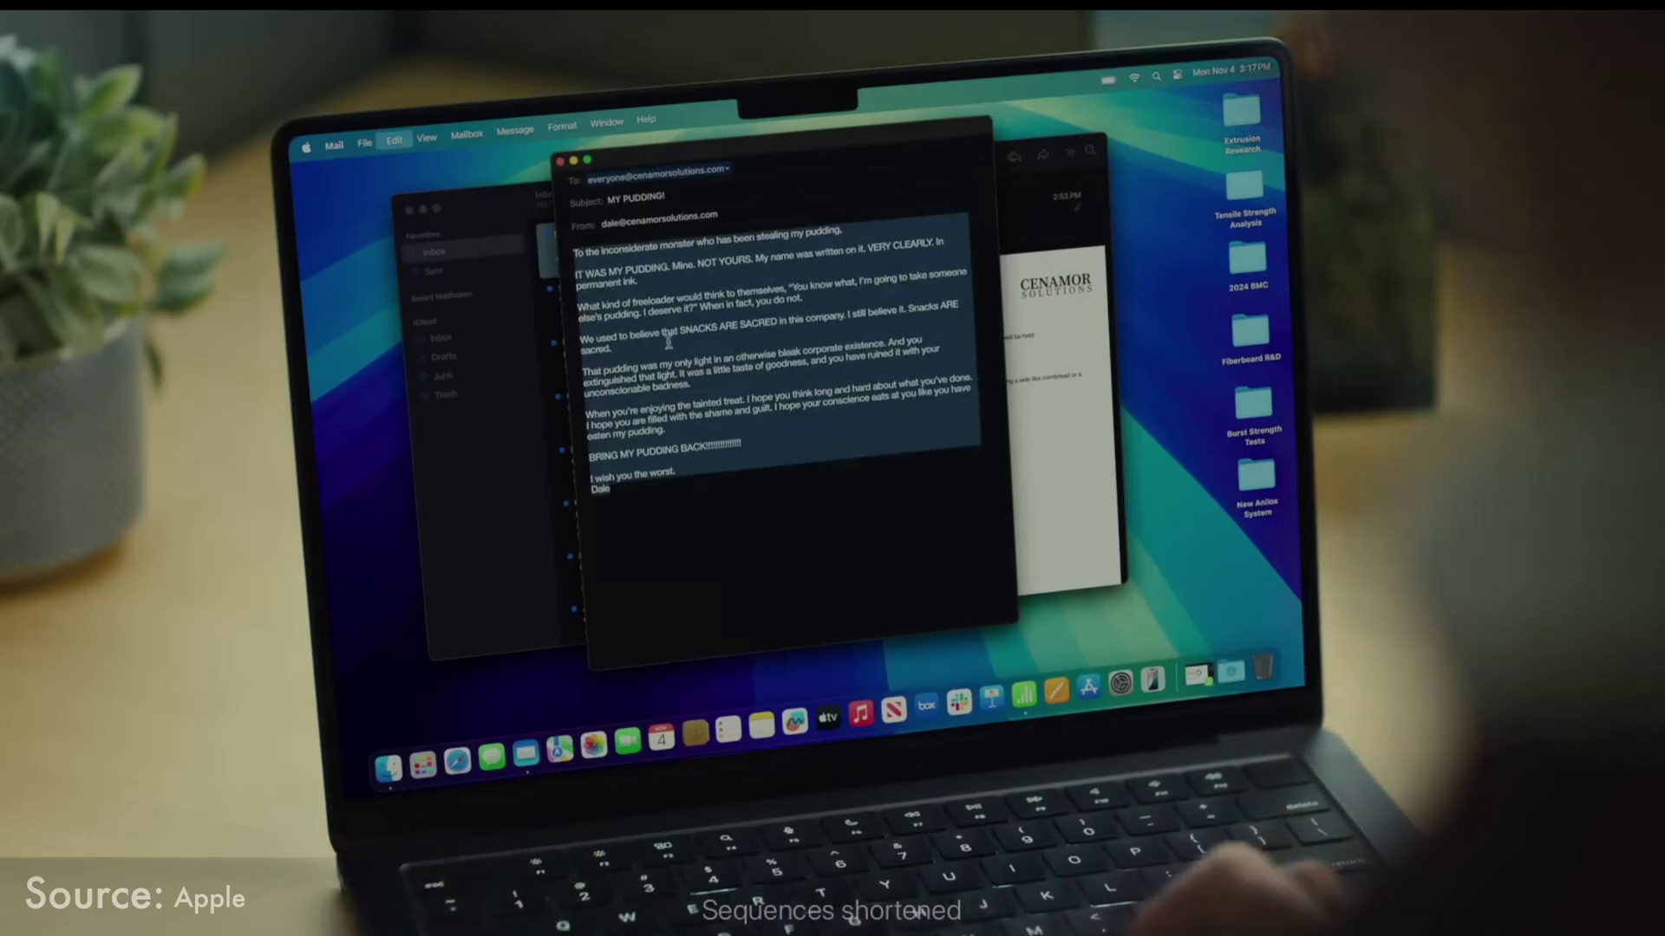
Apply the Friendly Writing Tools rewrite to the stolen-pudding email
left_click(781, 483)
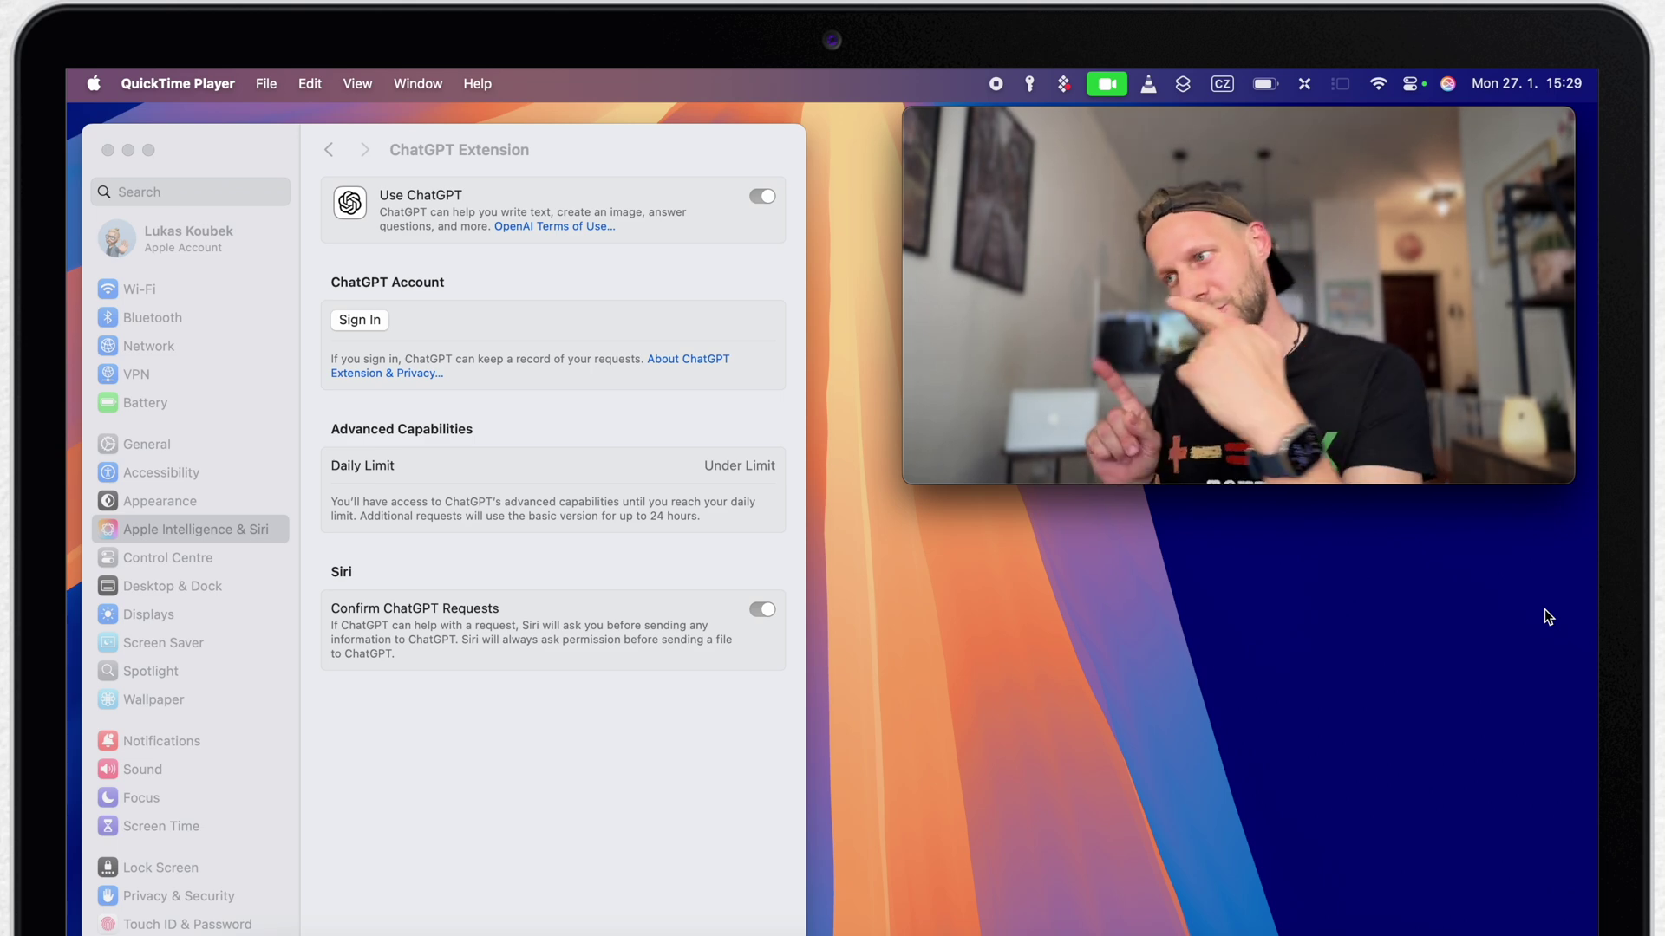
Bring the ChatGPT Extension settings window forward and close System Settings
left_click(515, 779)
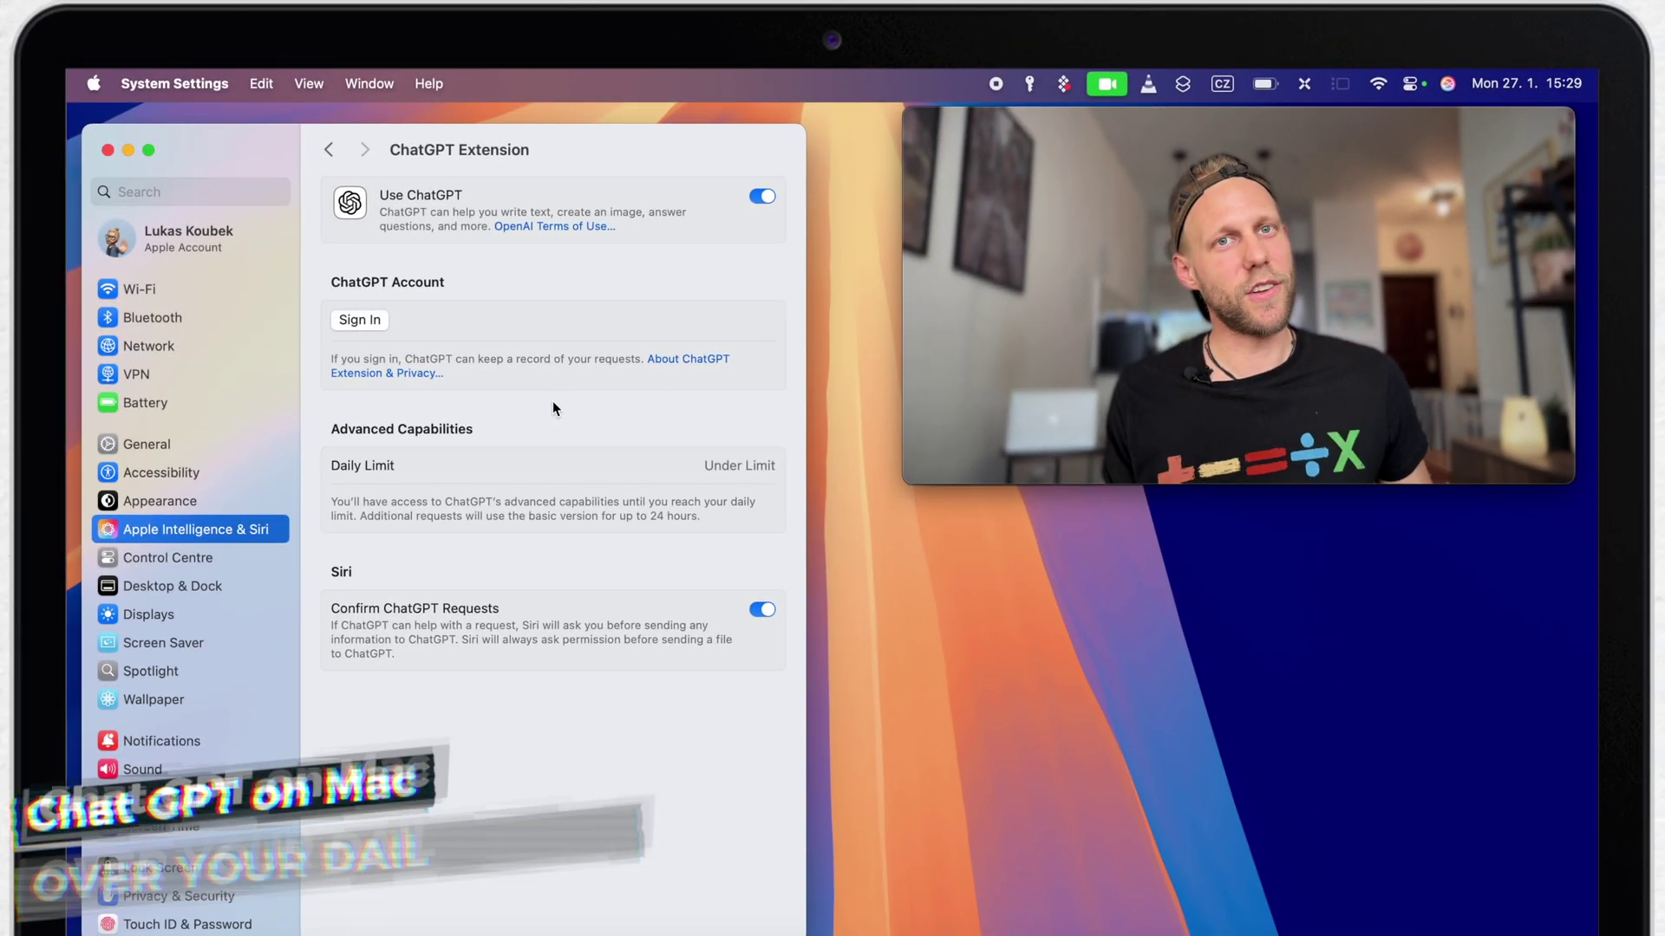
left_click(107, 150)
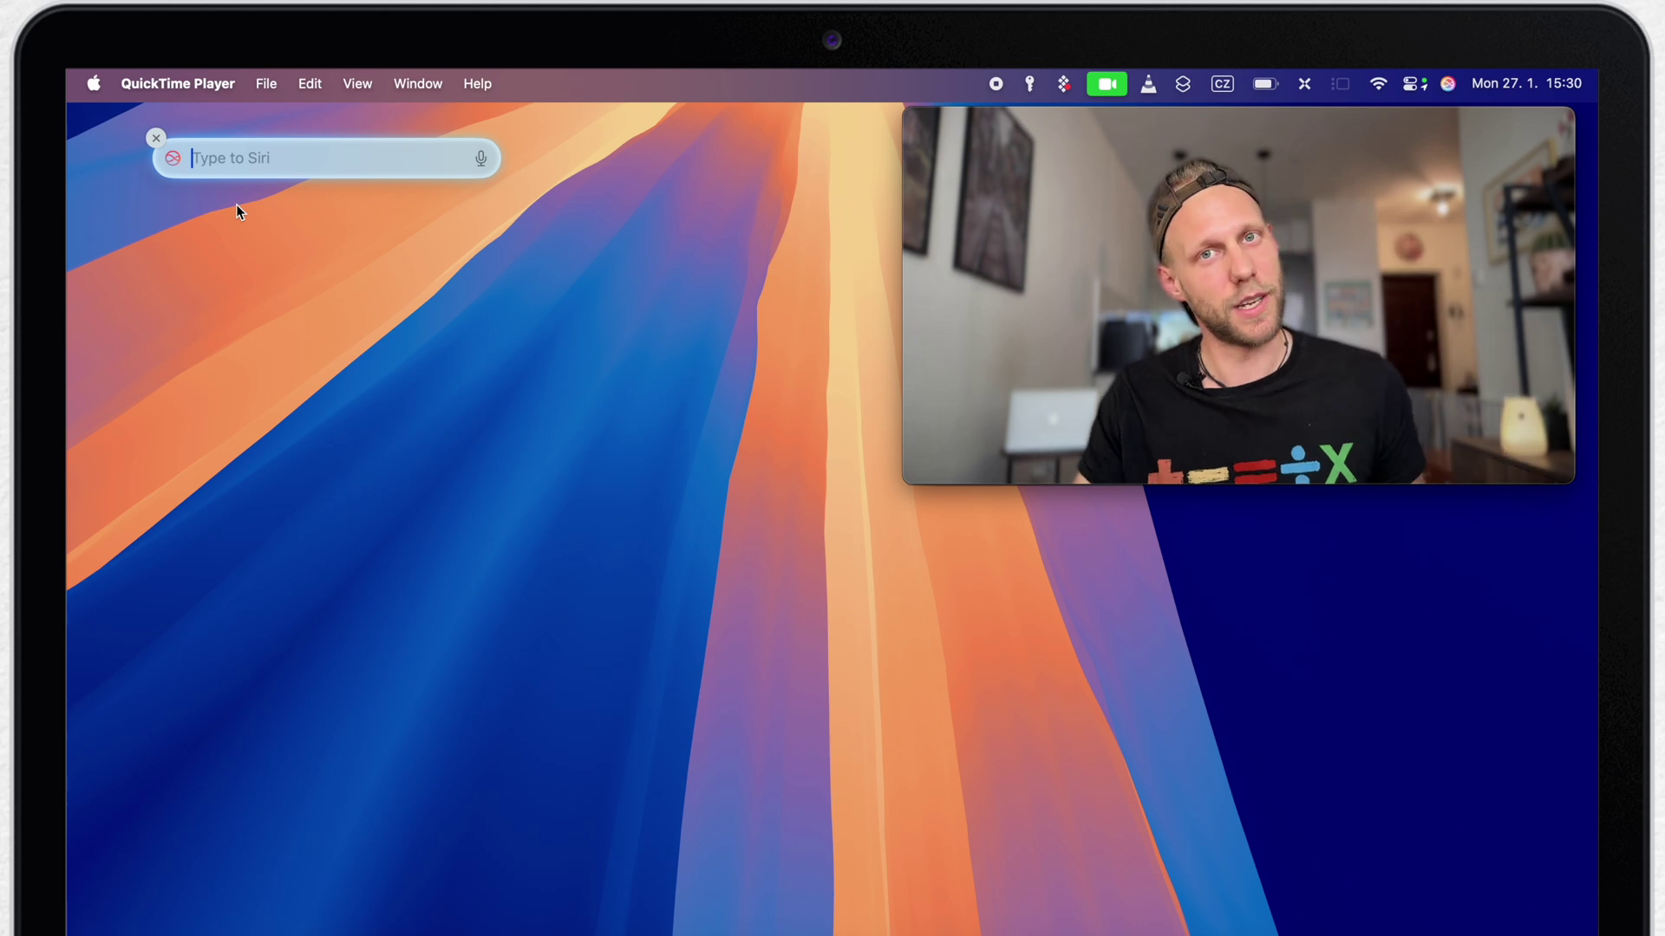
Ask Siri 'what is the chat gpt daily limit' and let ChatGPT answer it
type("what is")
type(" the ")
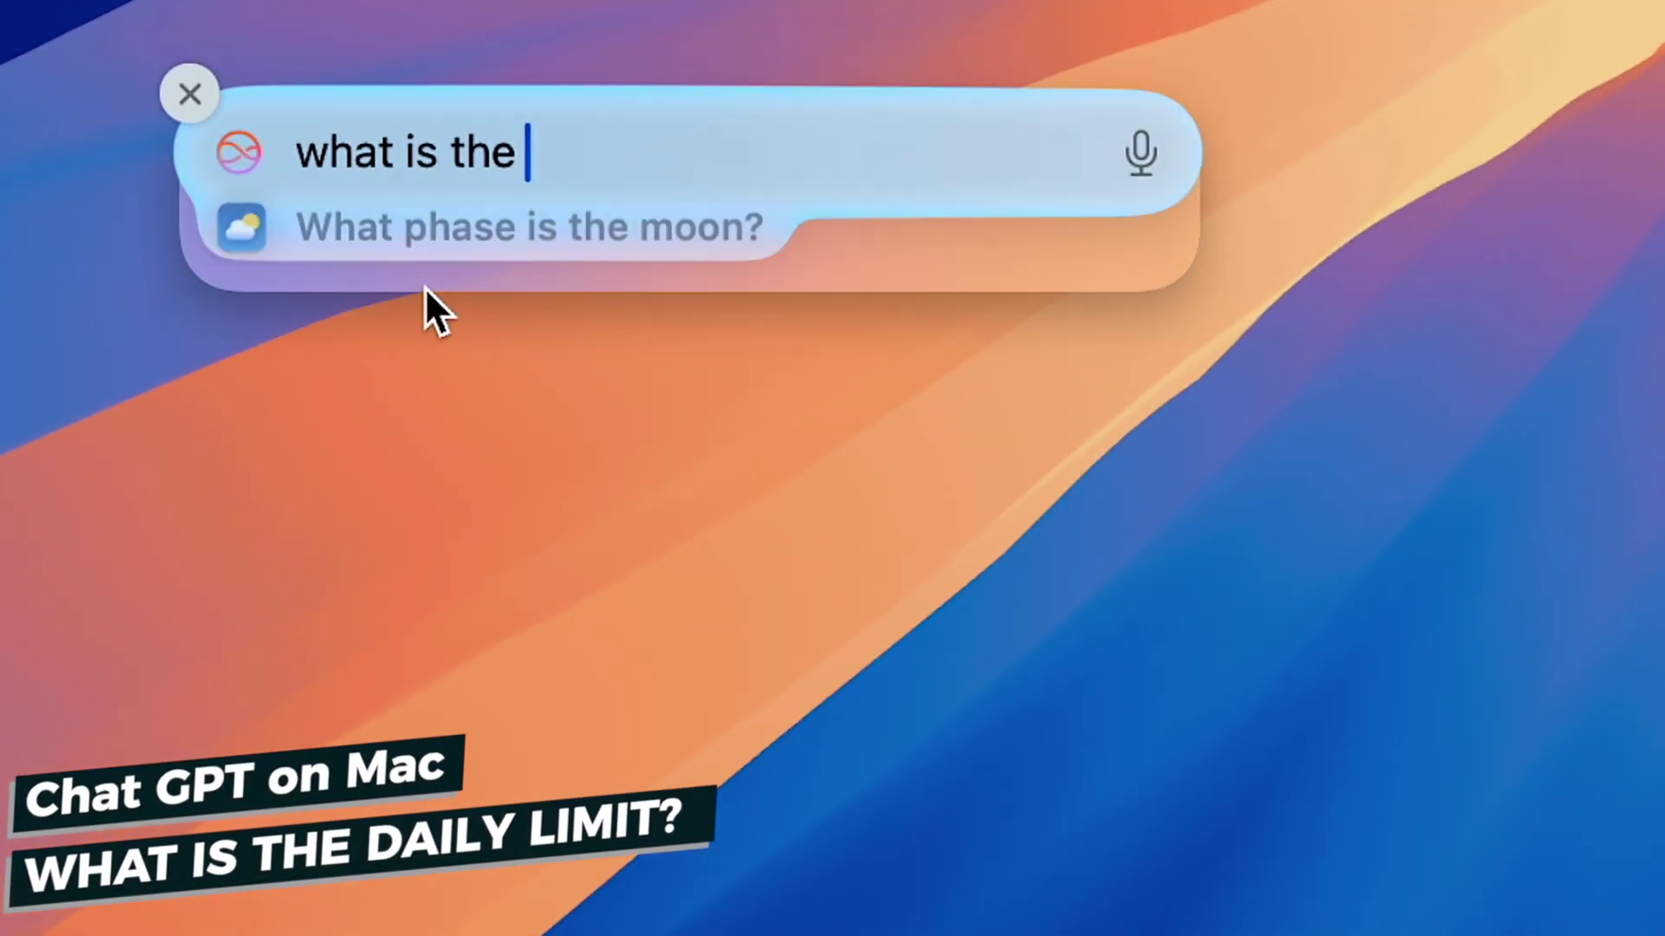
type("chat gpt d")
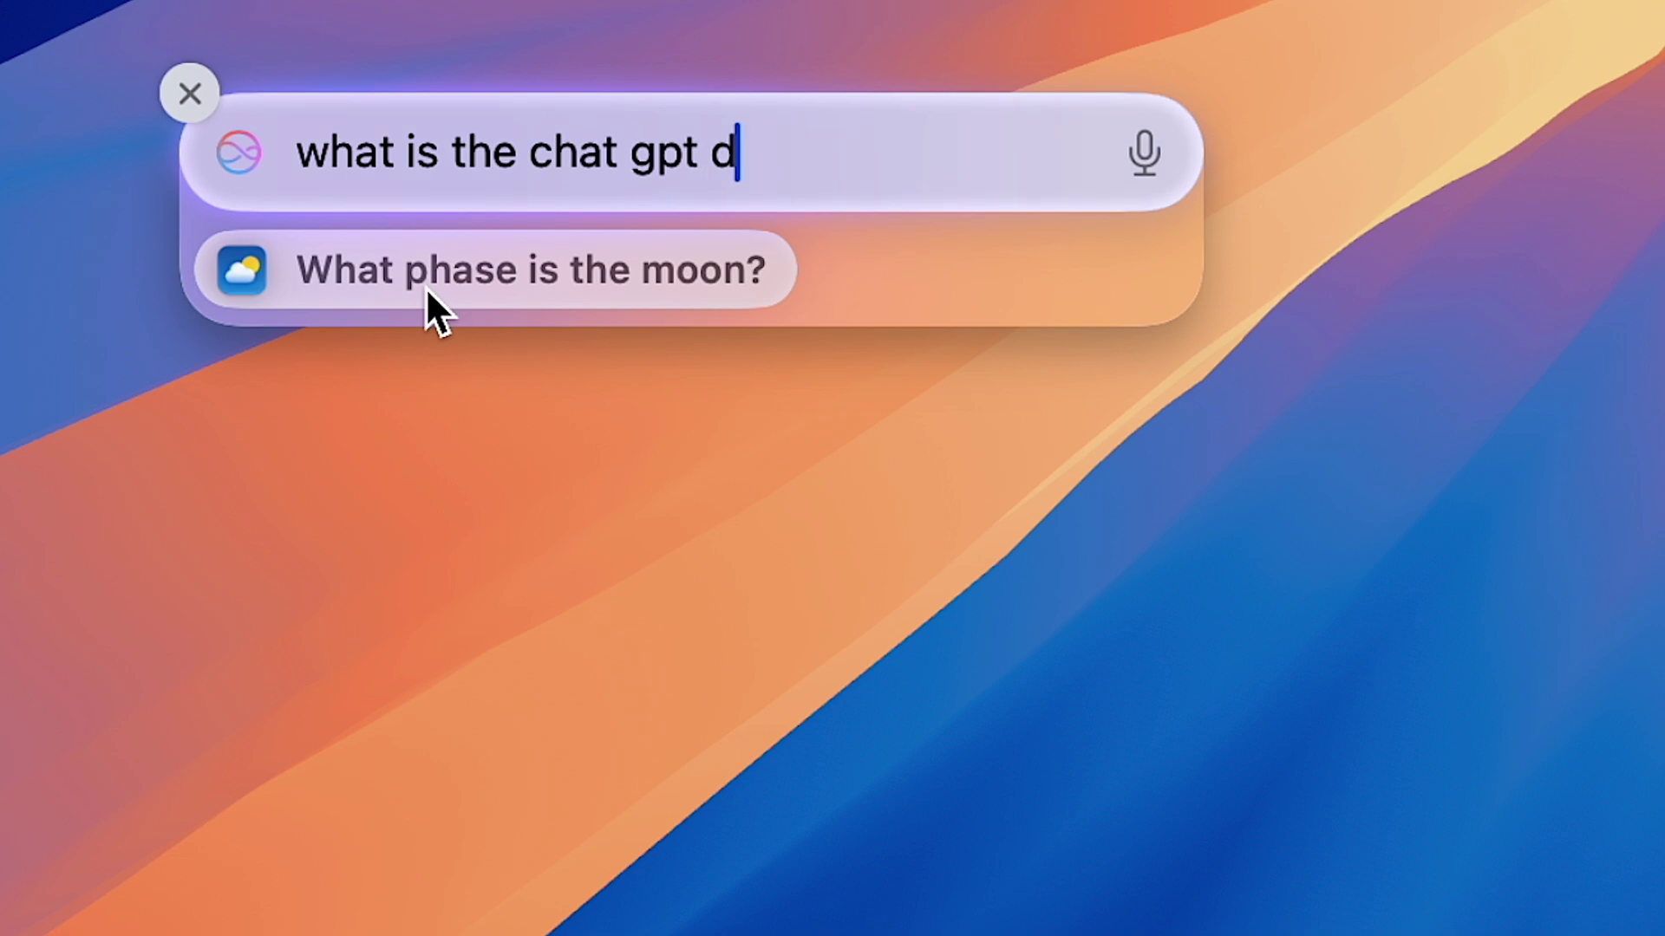
type("aily limit")
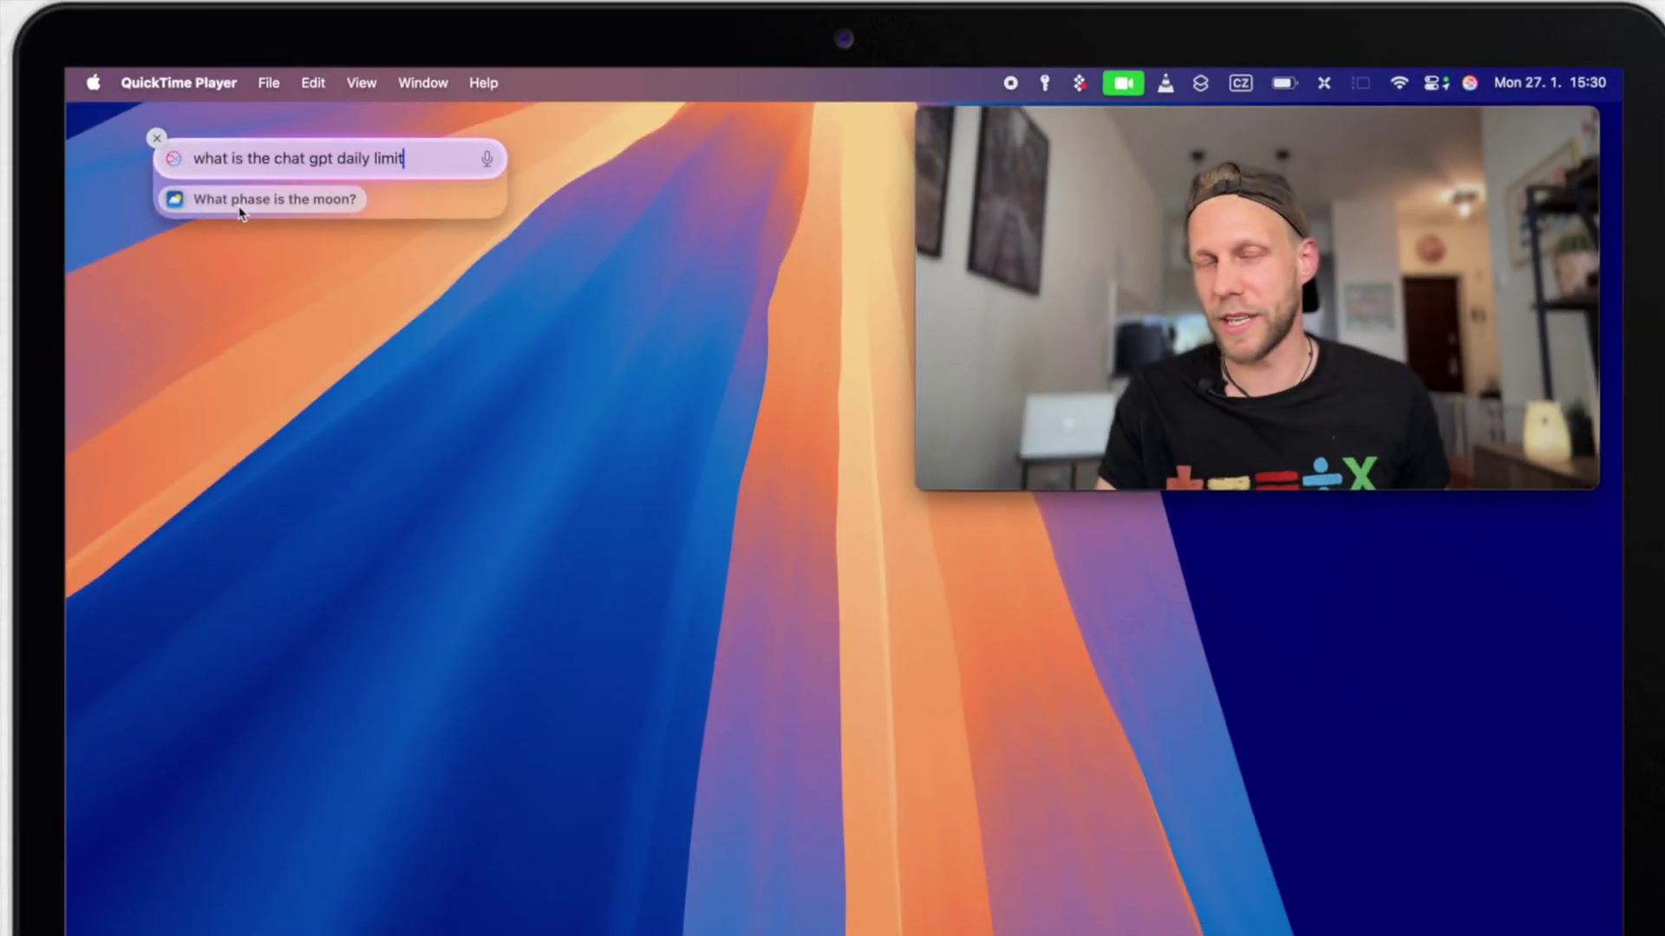
key("Return")
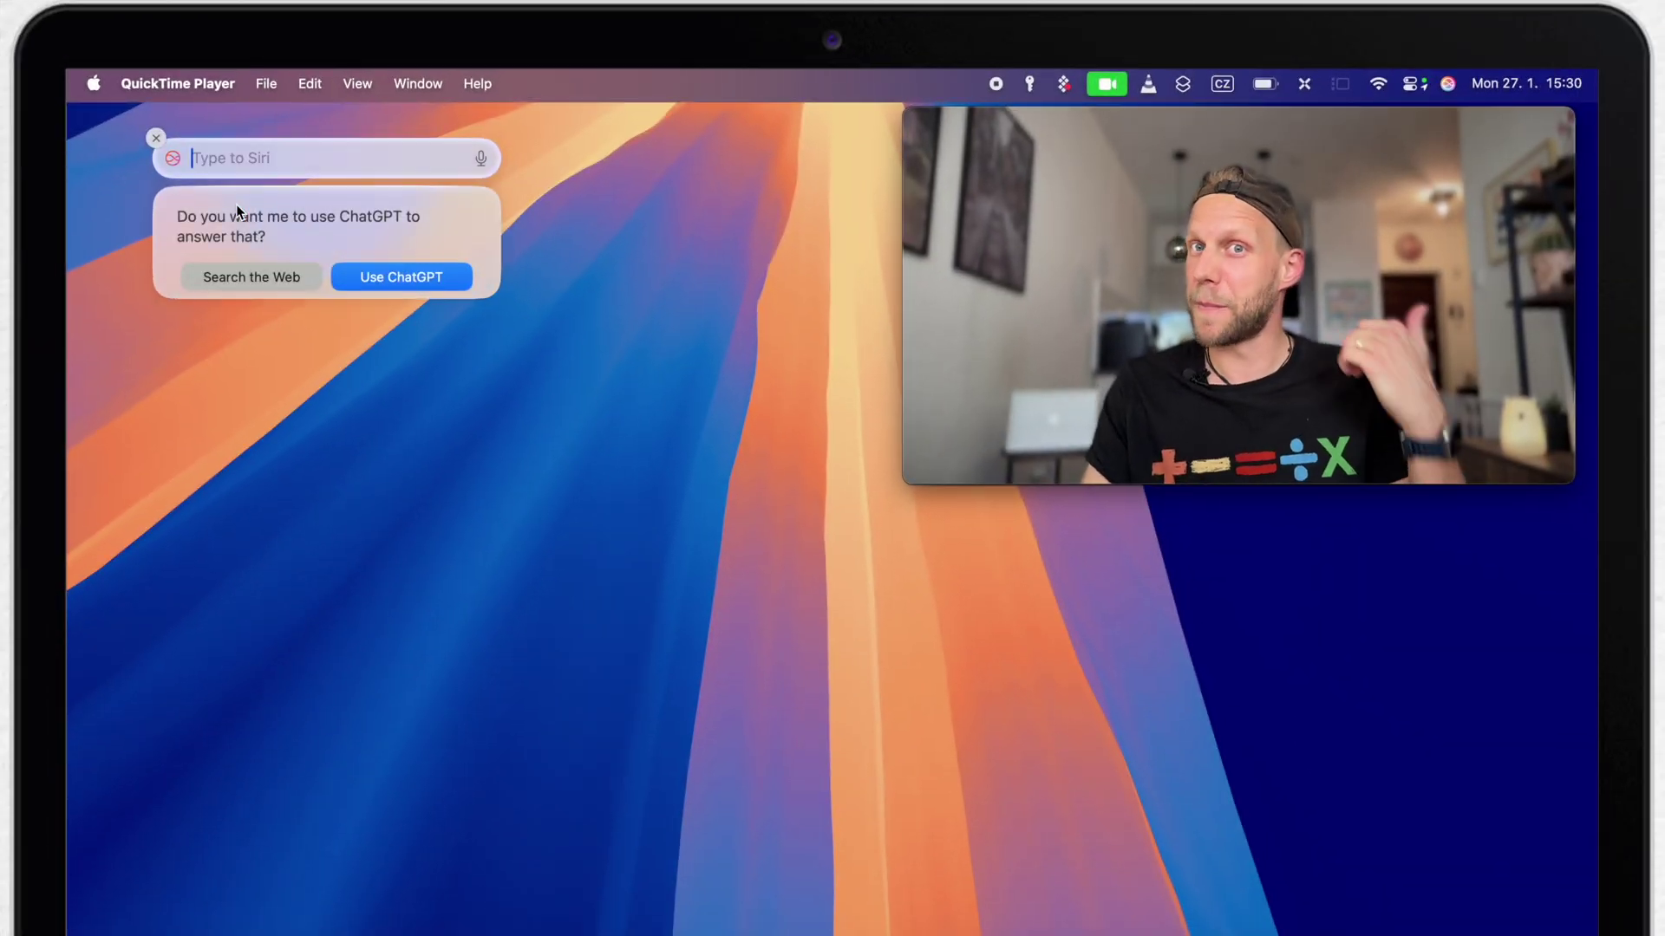
left_click(410, 275)
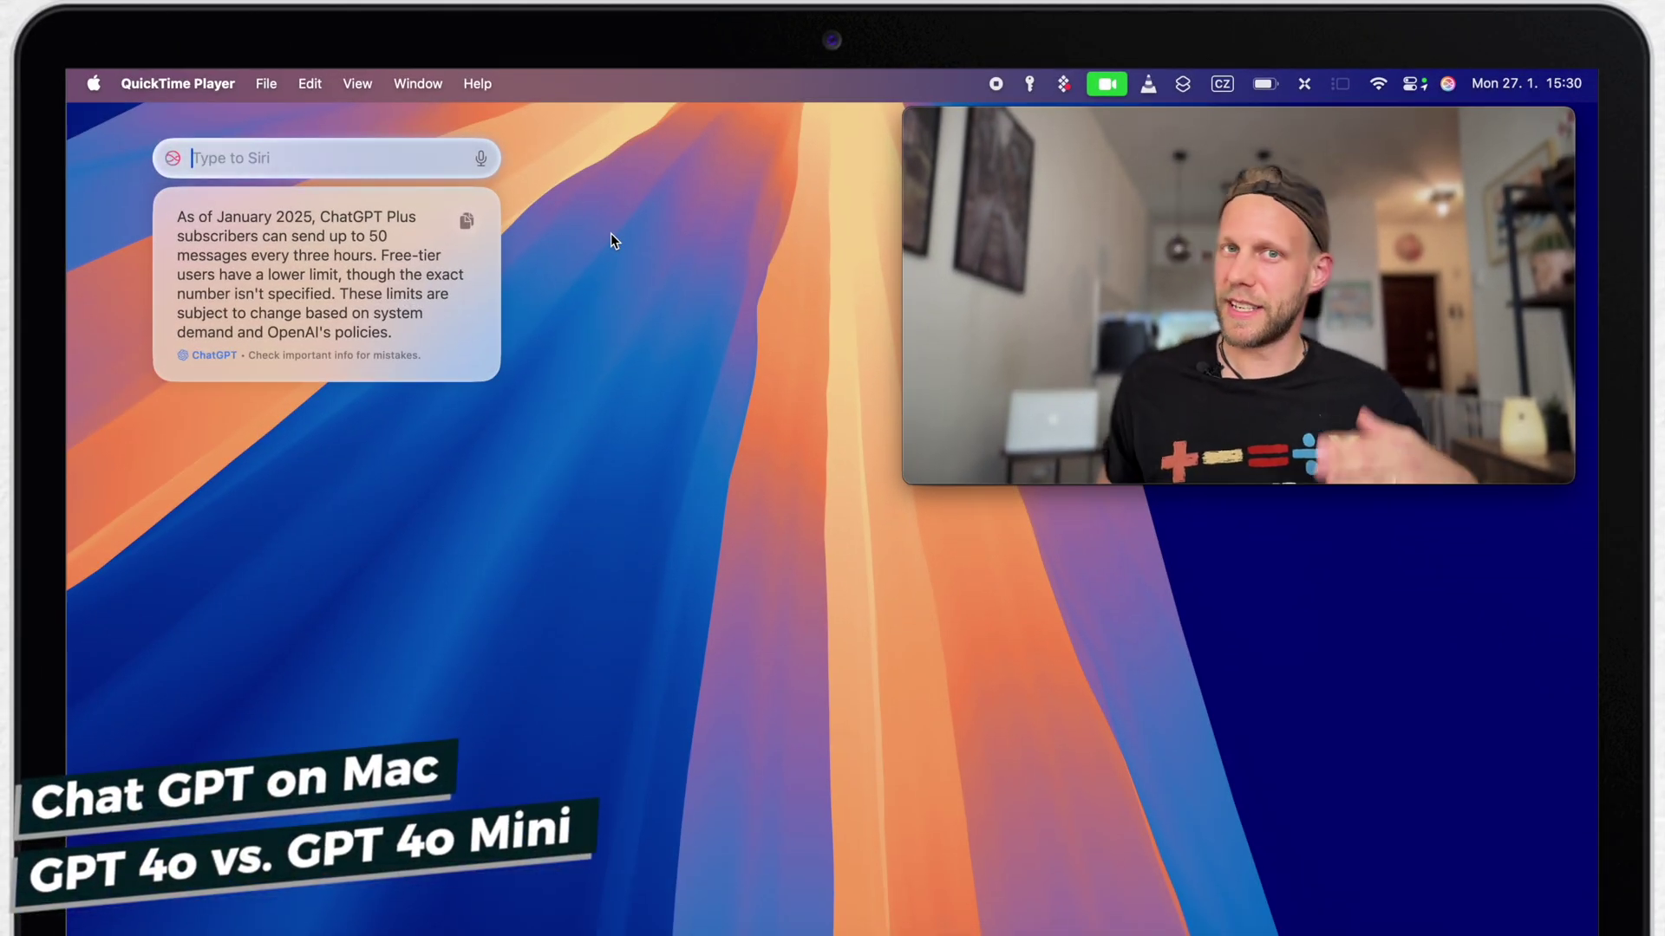
Ask Siri 'What is the difference between GPT 4o mini and GPT 4o' and let ChatGPT answer
type("What is t")
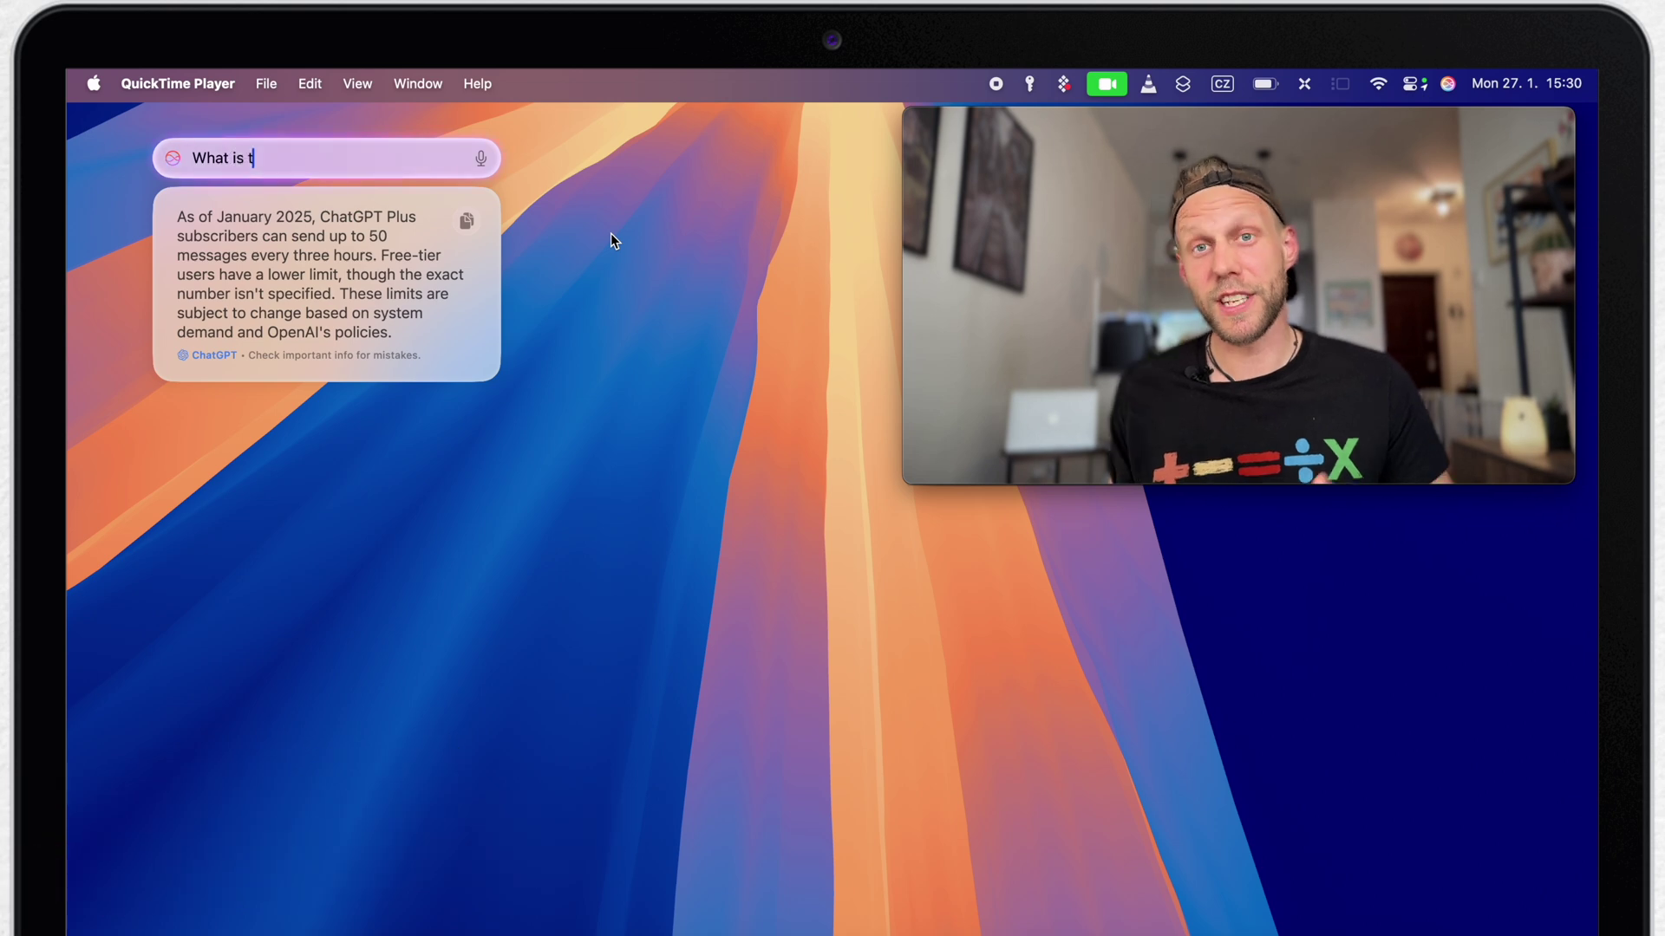
type("he difference between ")
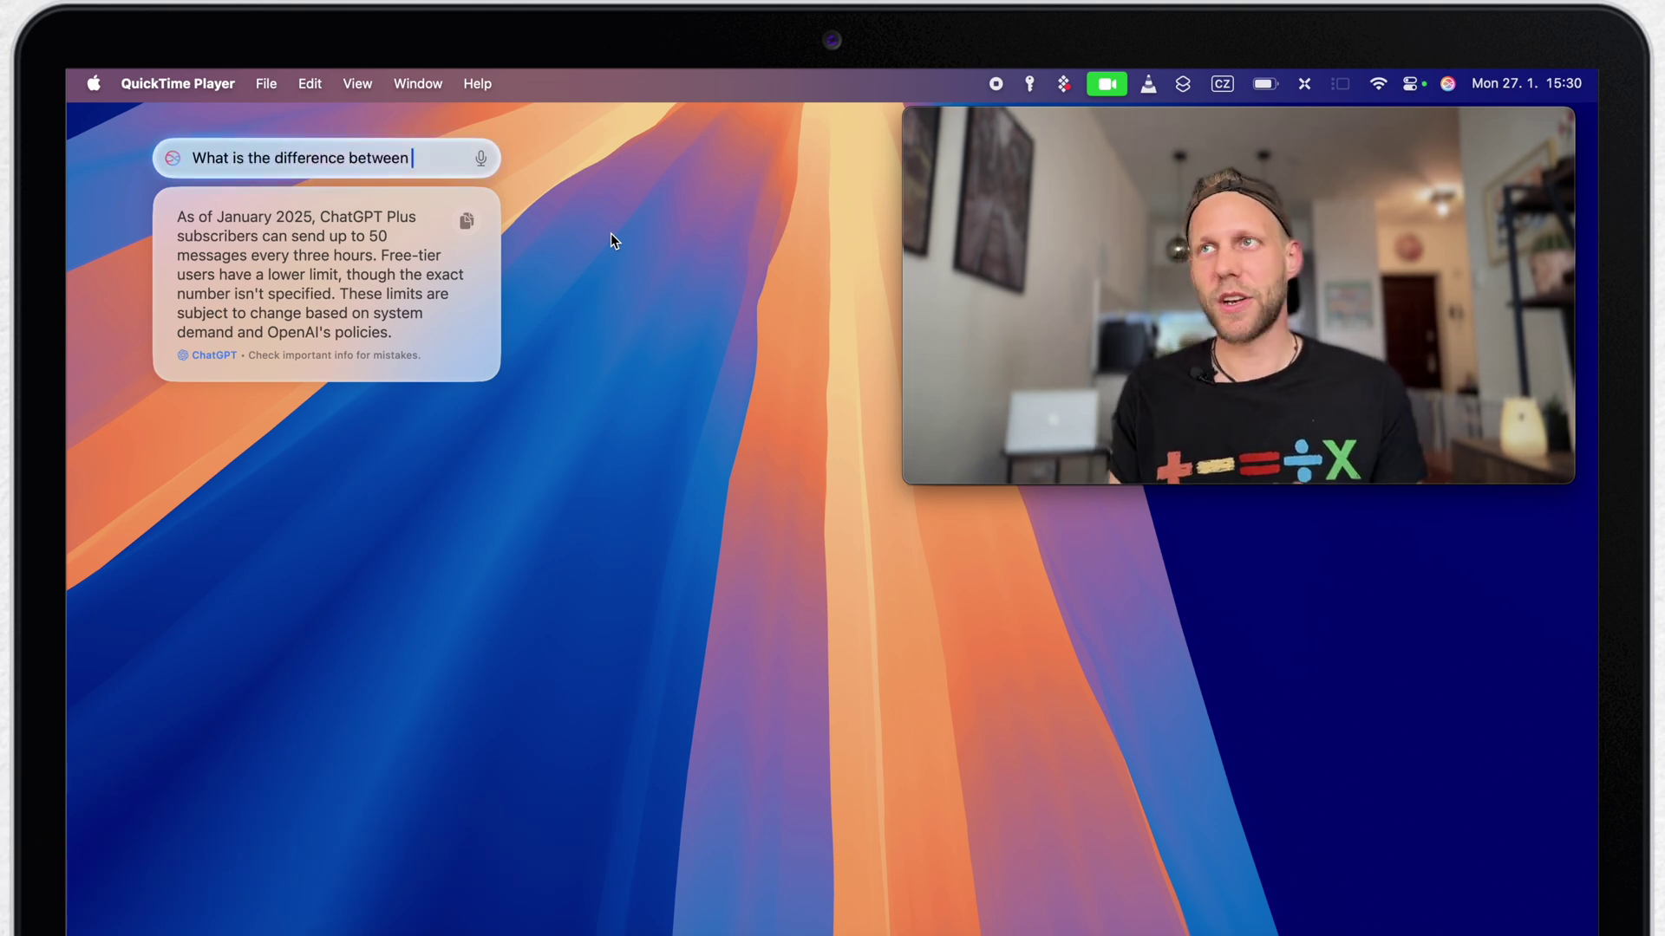
type("GPT 4o")
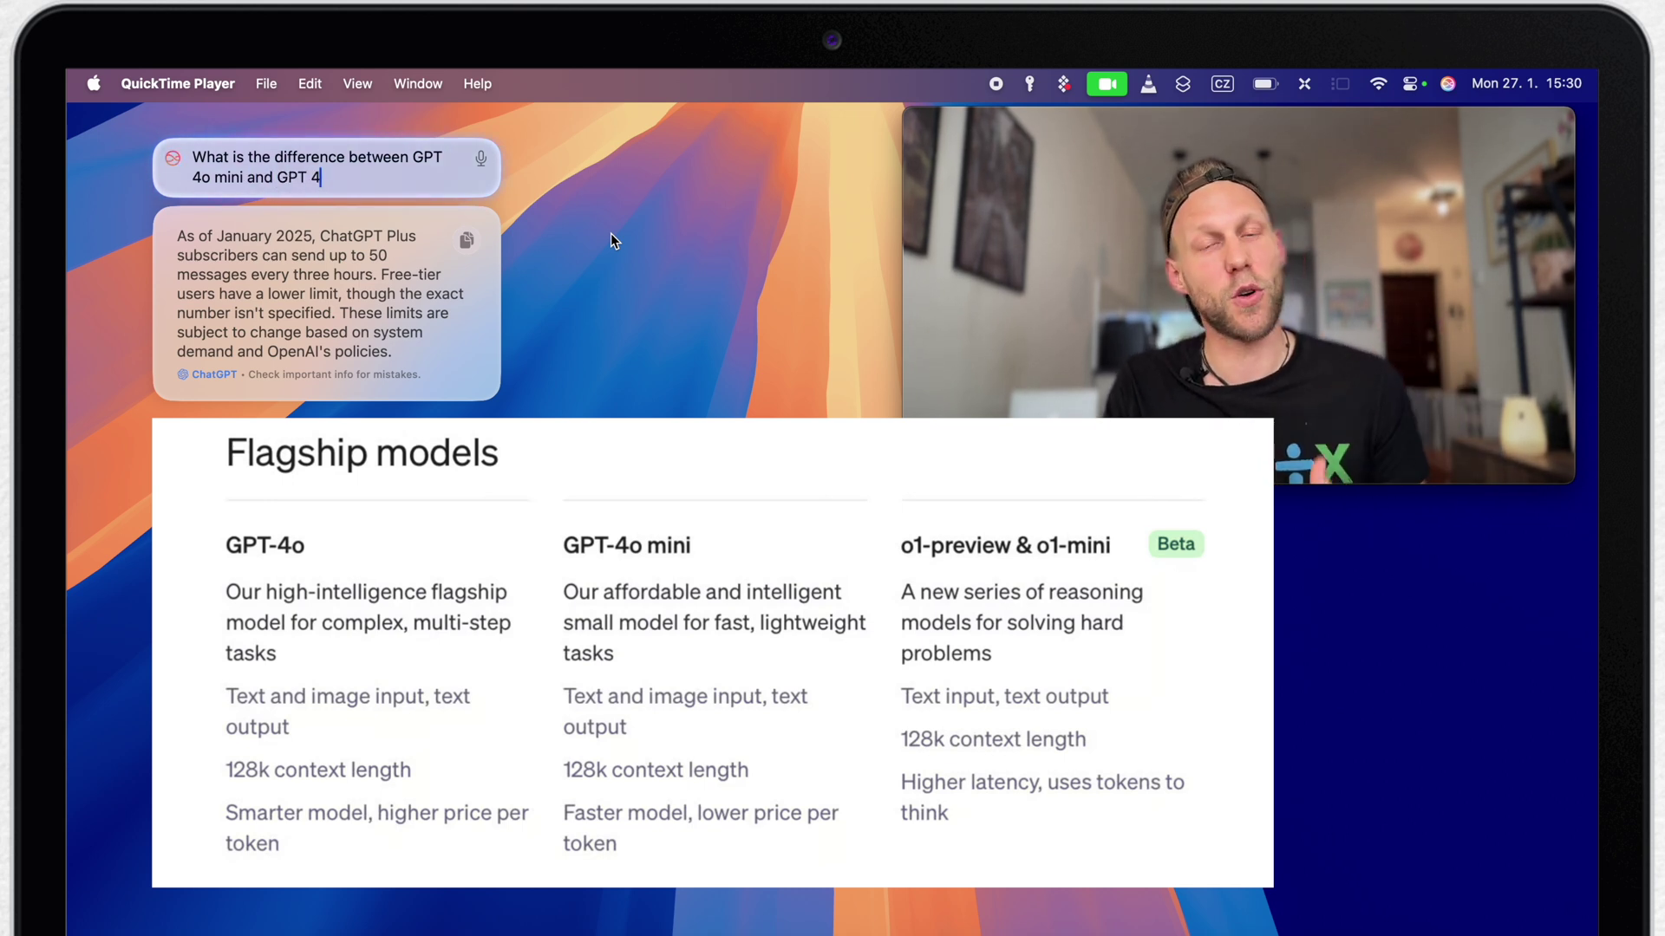
type("mini and GPT 4o")
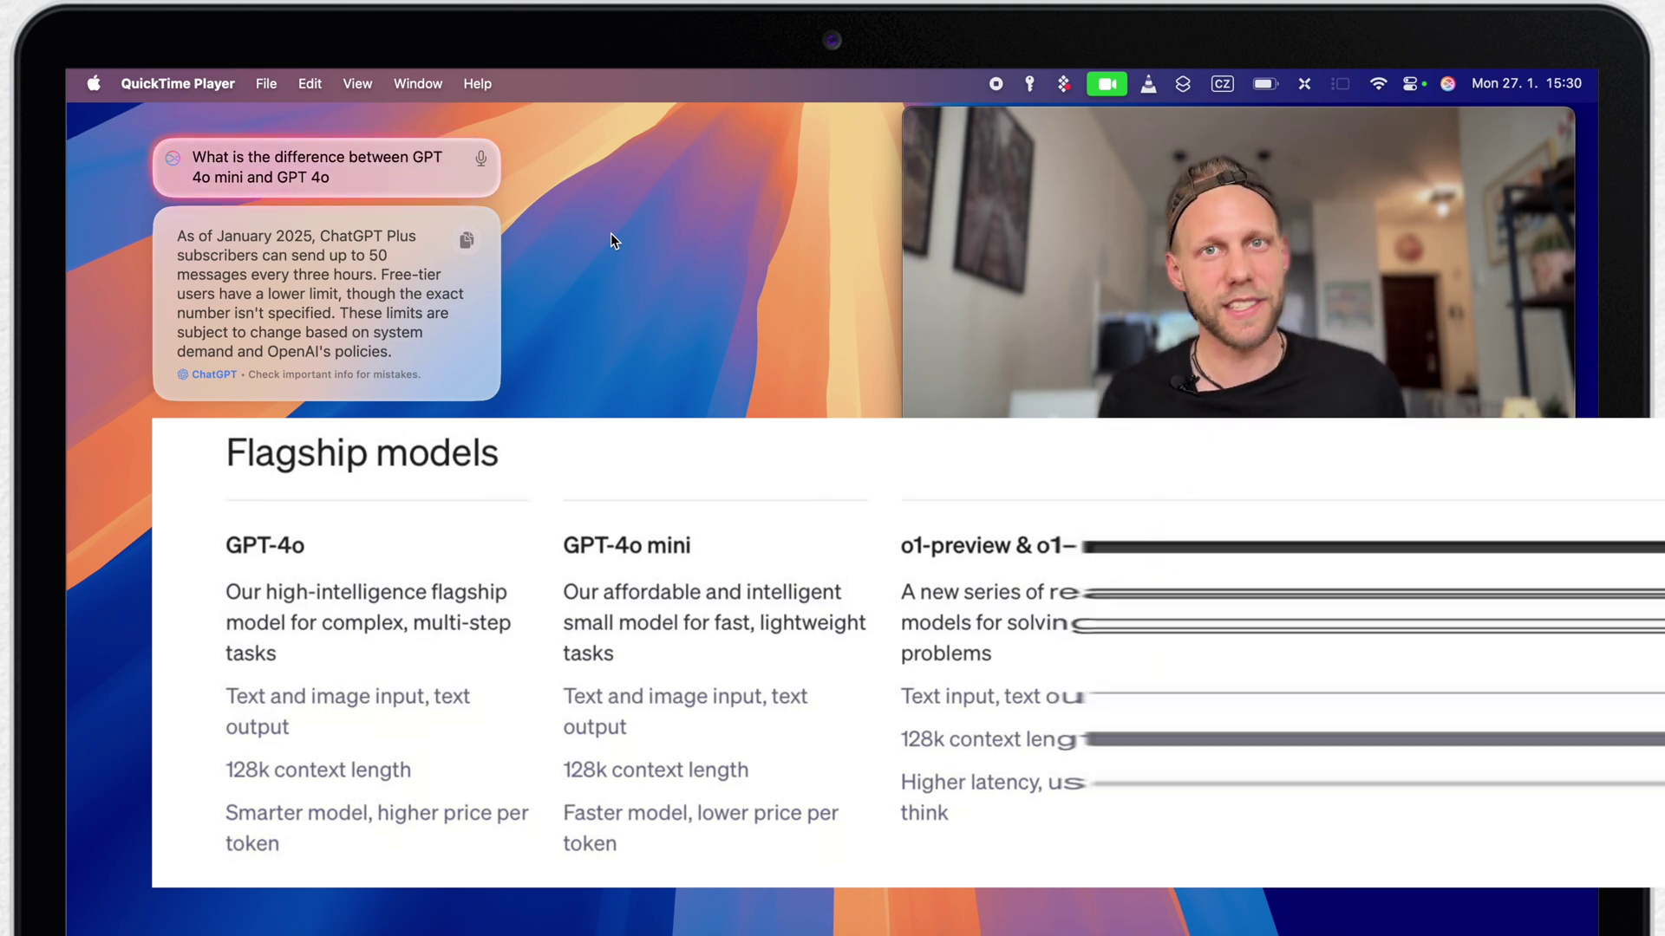
key("Return")
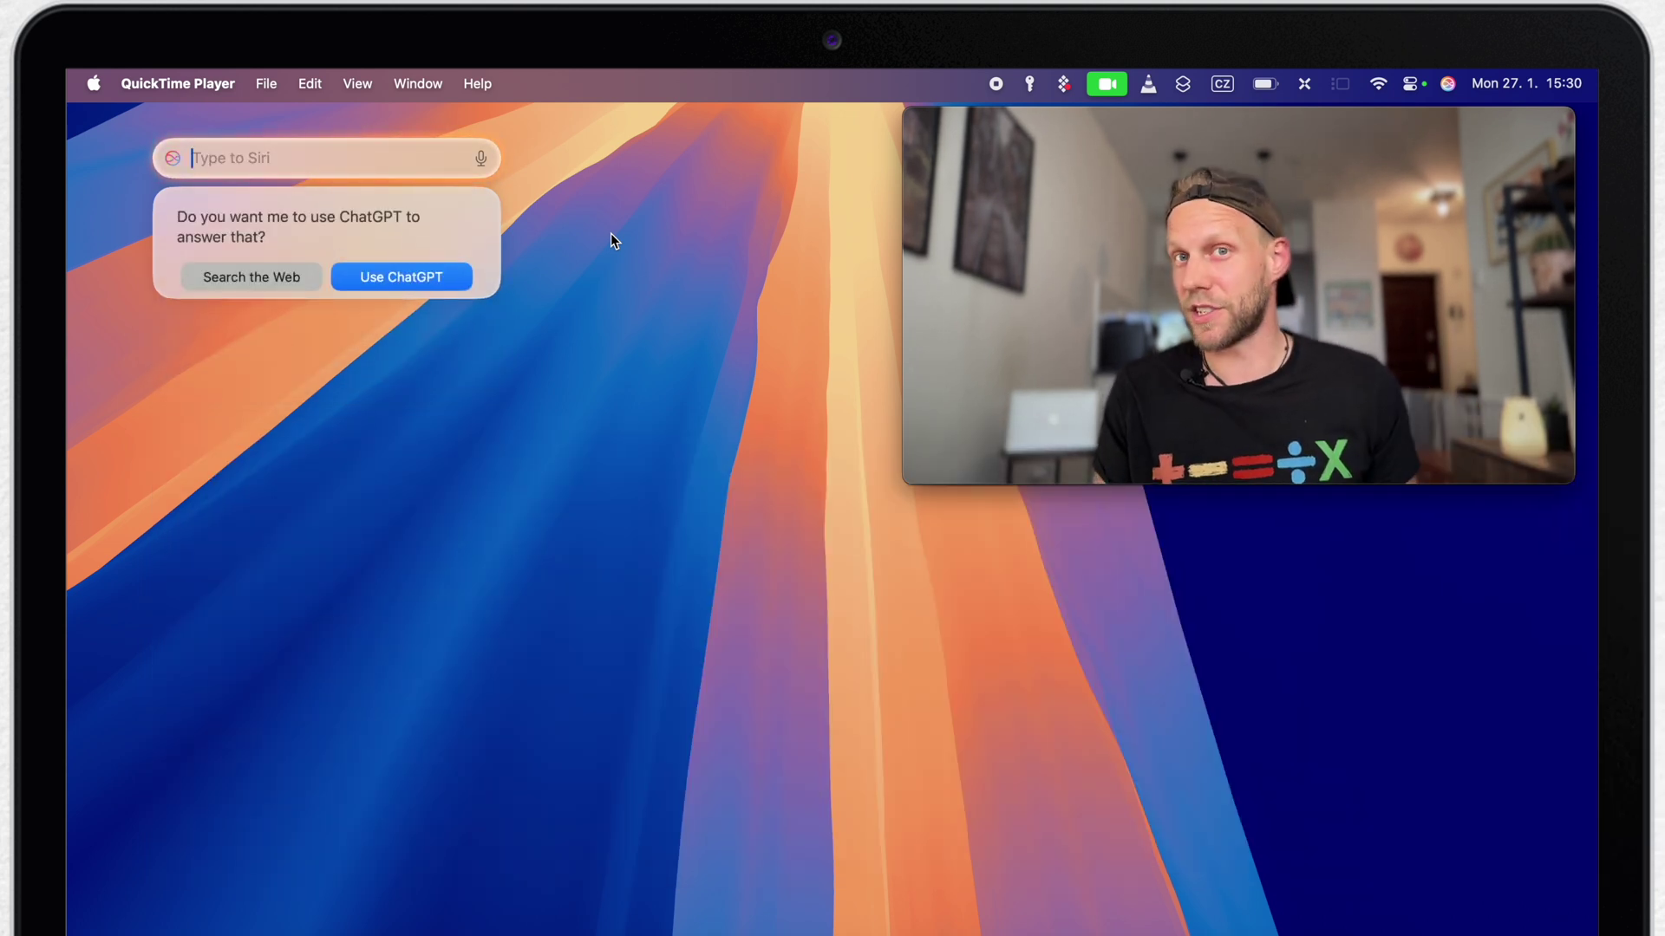
left_click(467, 277)
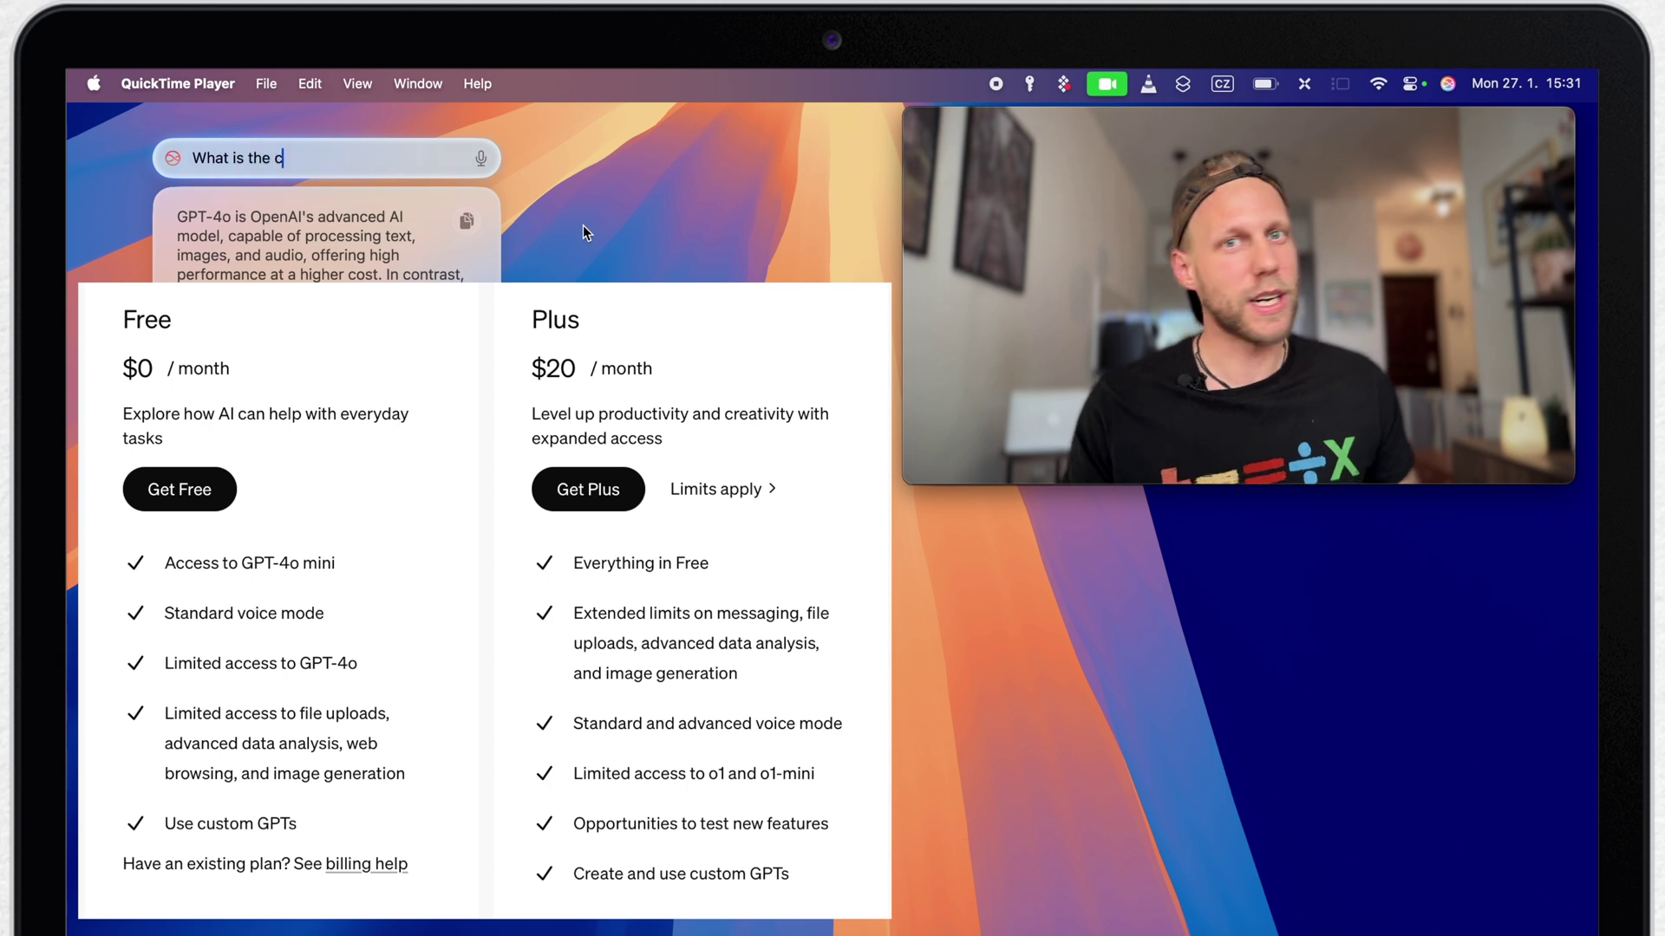
Ask Siri about the ChatGPT Plus subscription, then have ChatGPT explain gaining channel subscribers
type("hat GPT p")
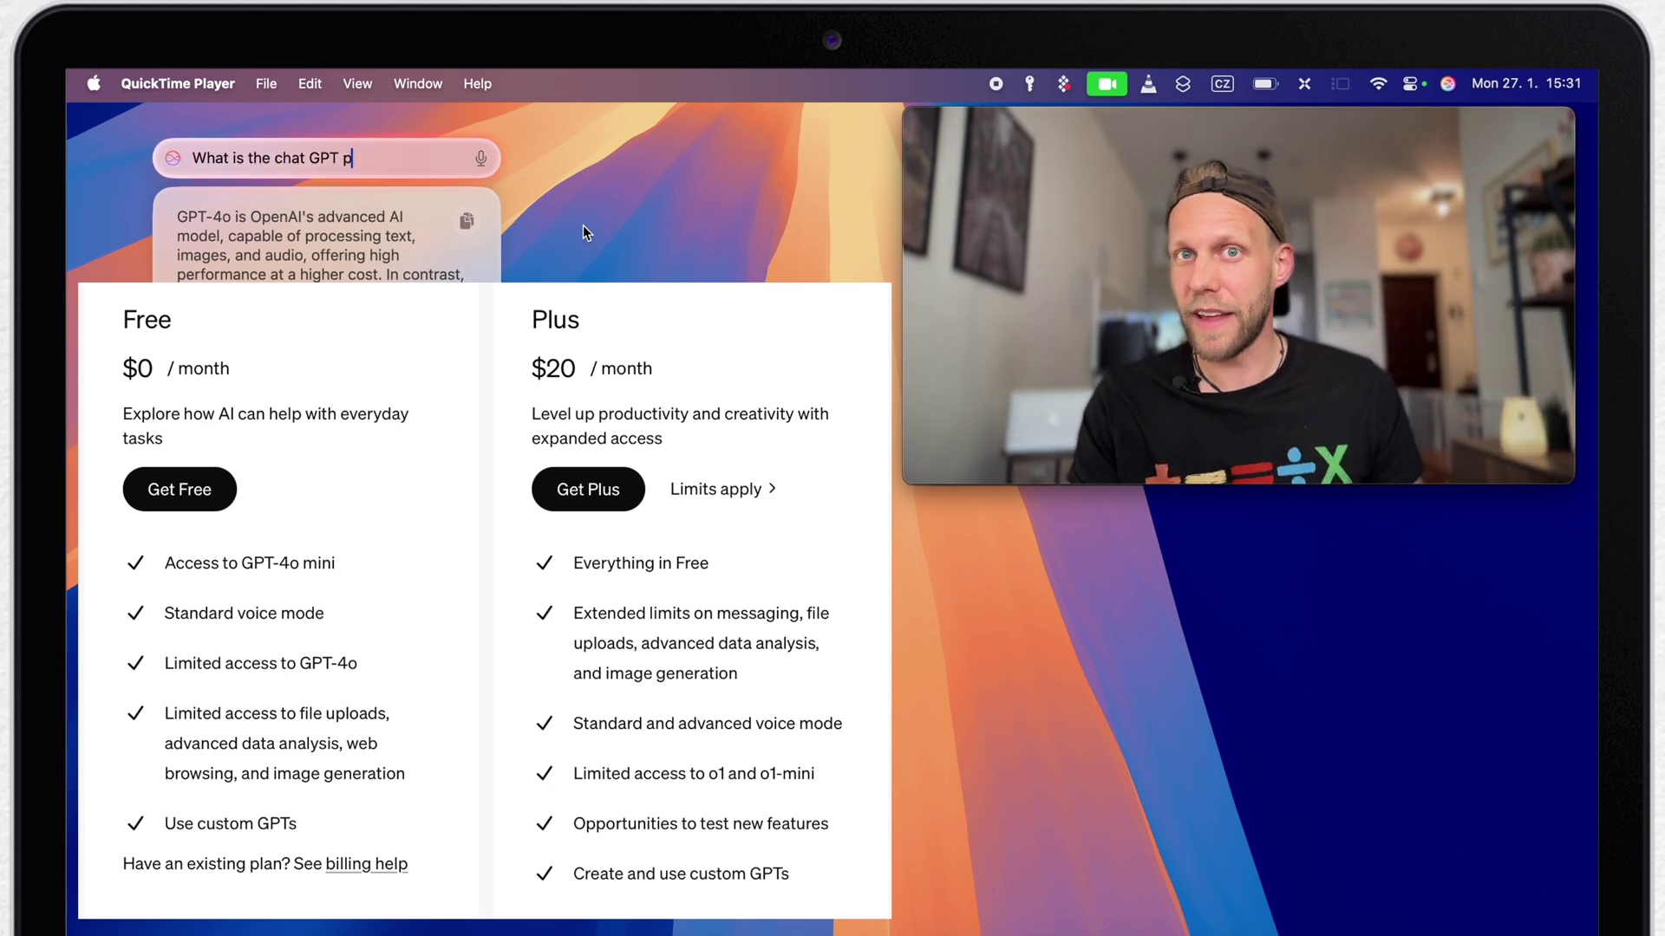
type("lus subs")
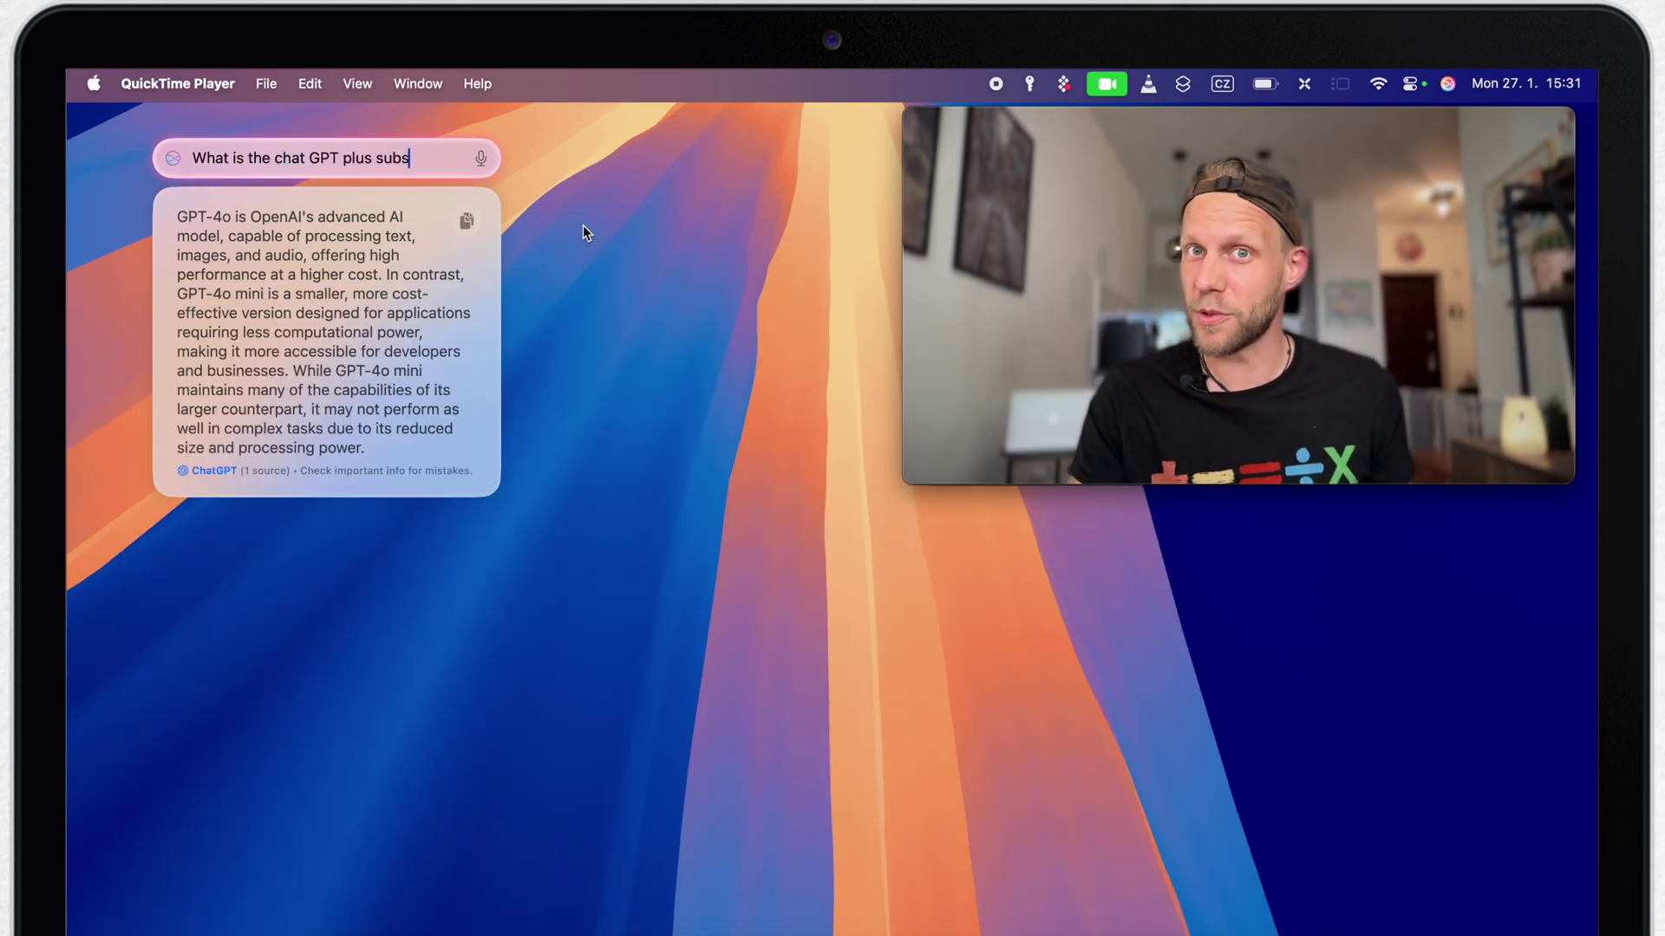
type("cription")
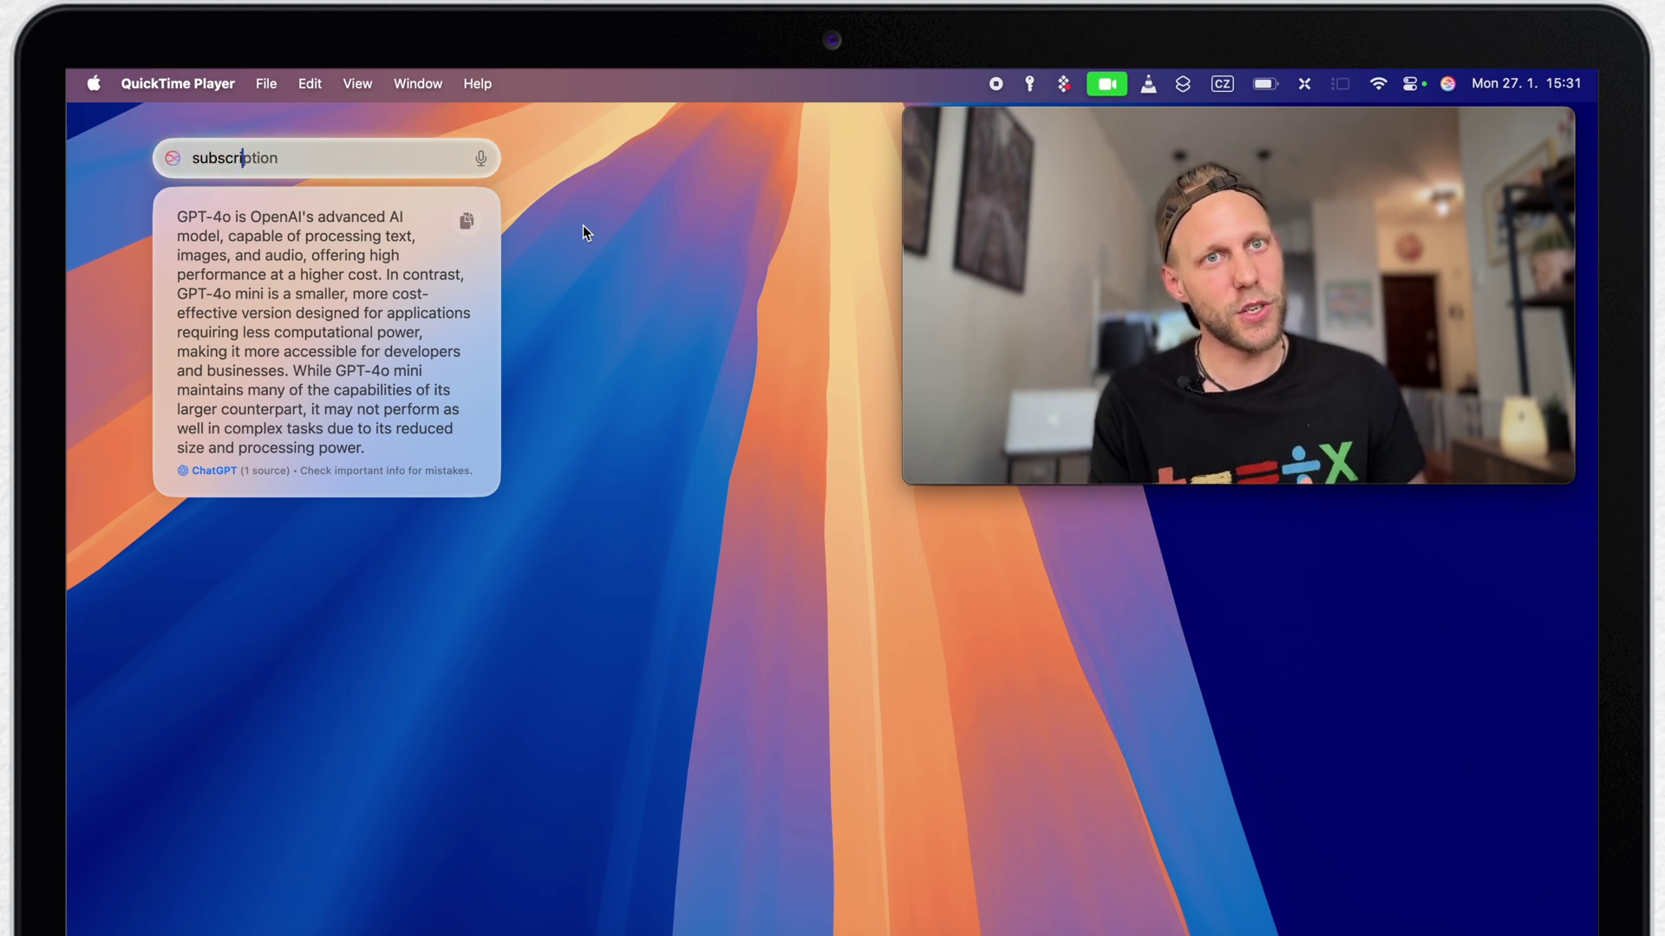
key("Return")
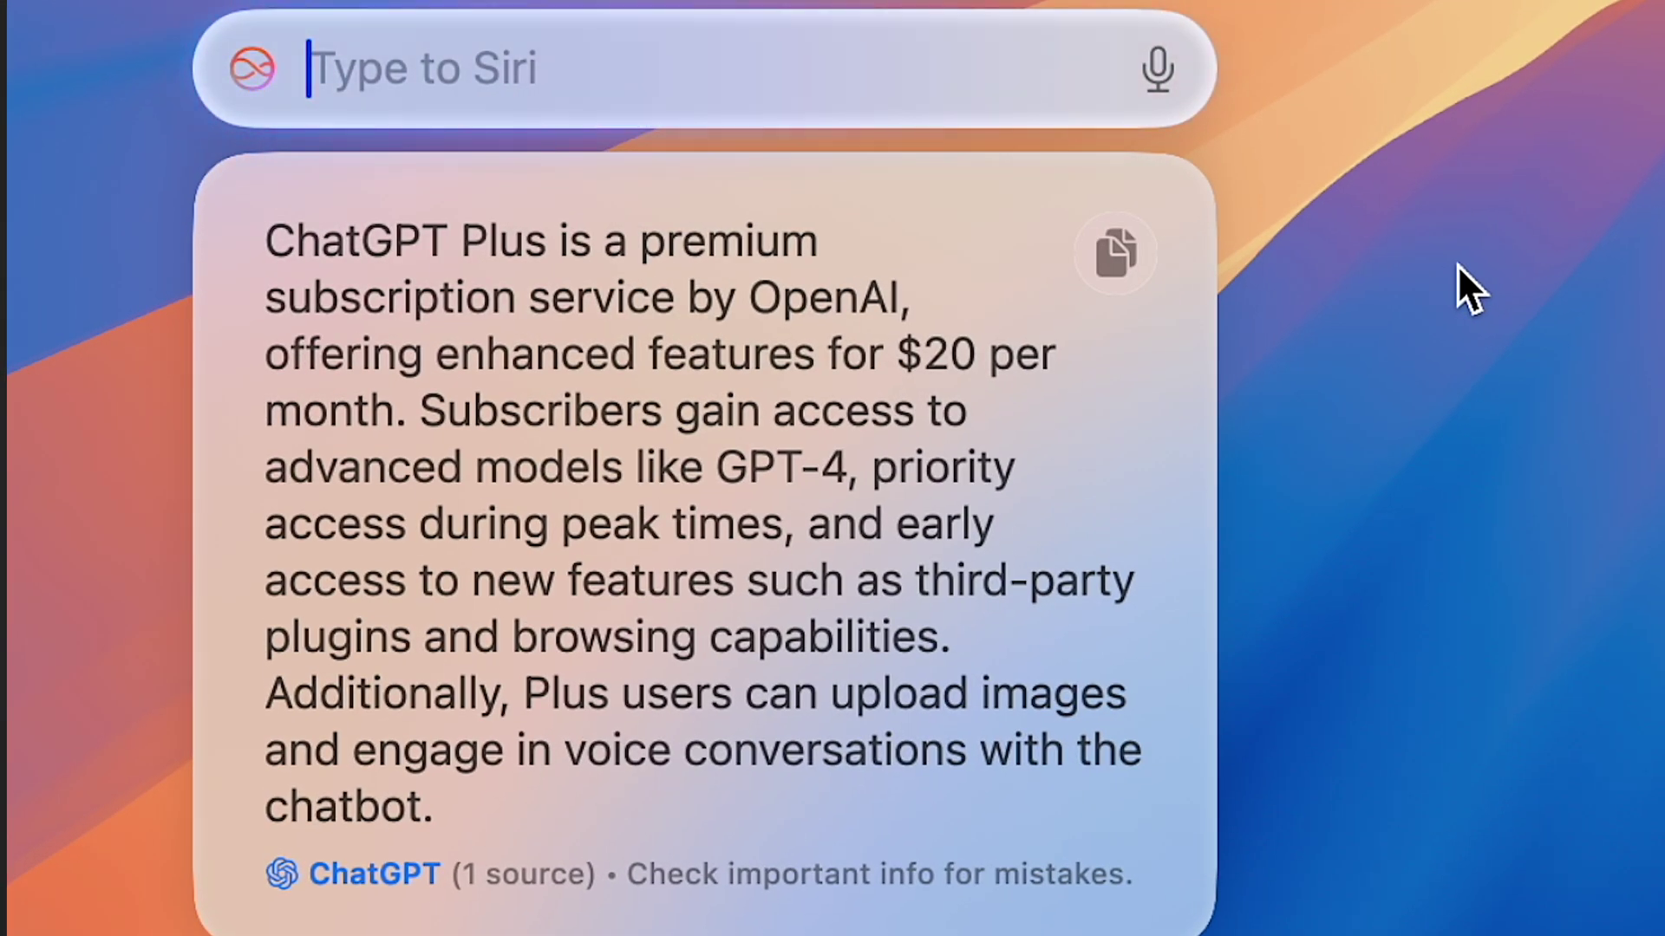
type("How to make p")
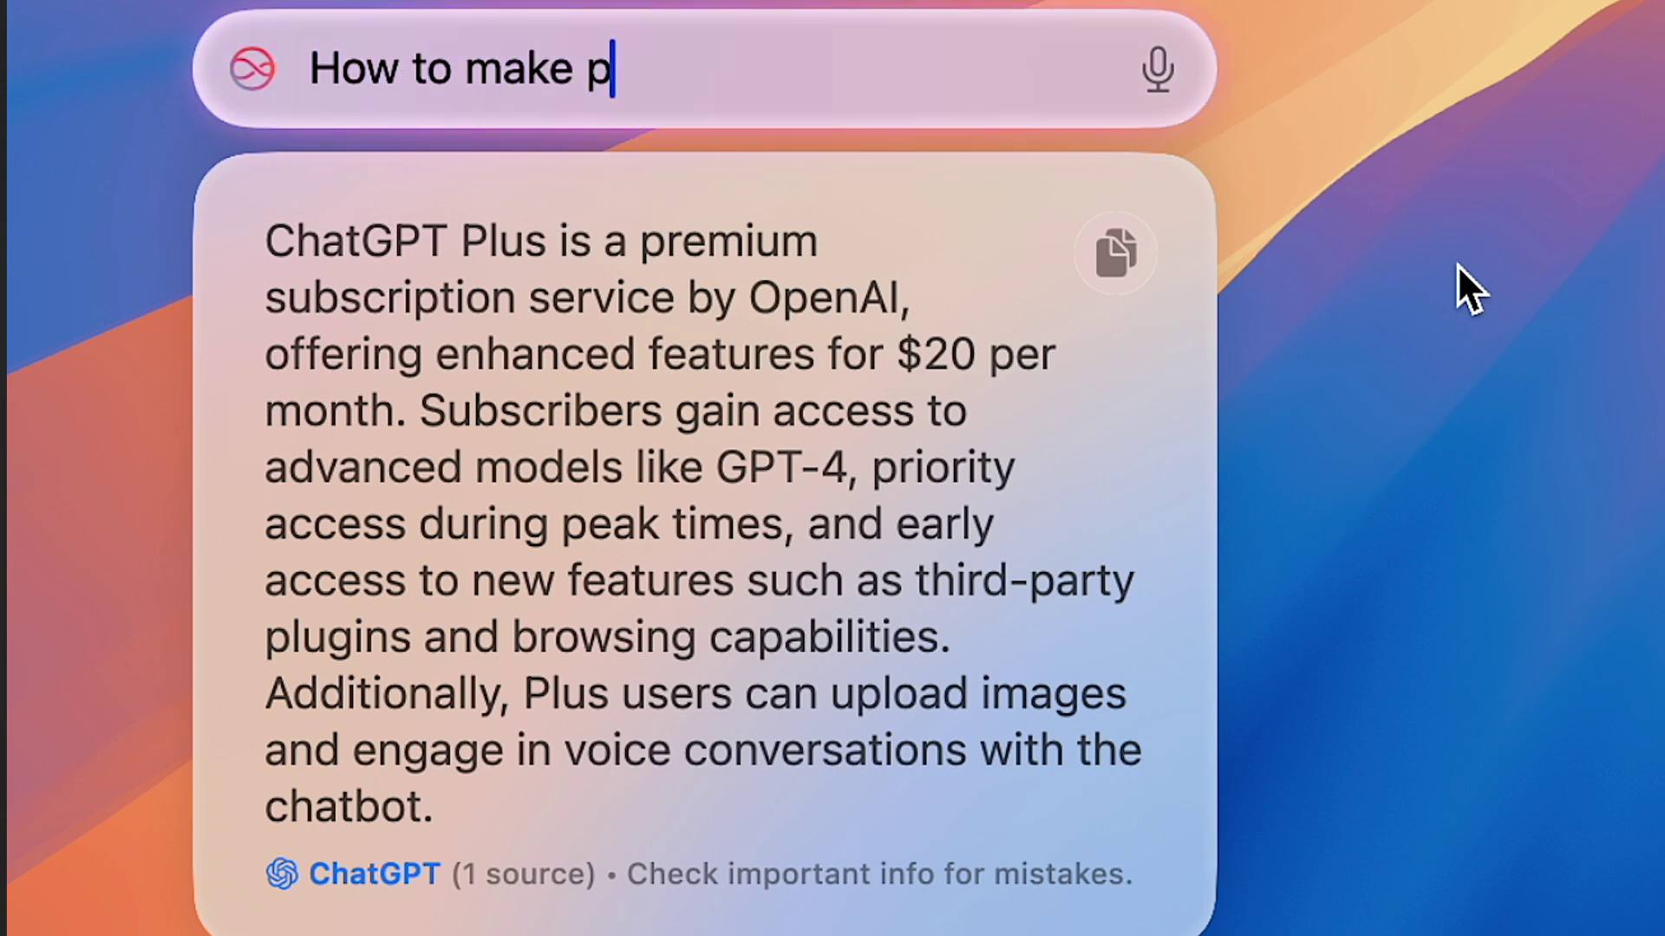
type("eople subscribe to your channel?")
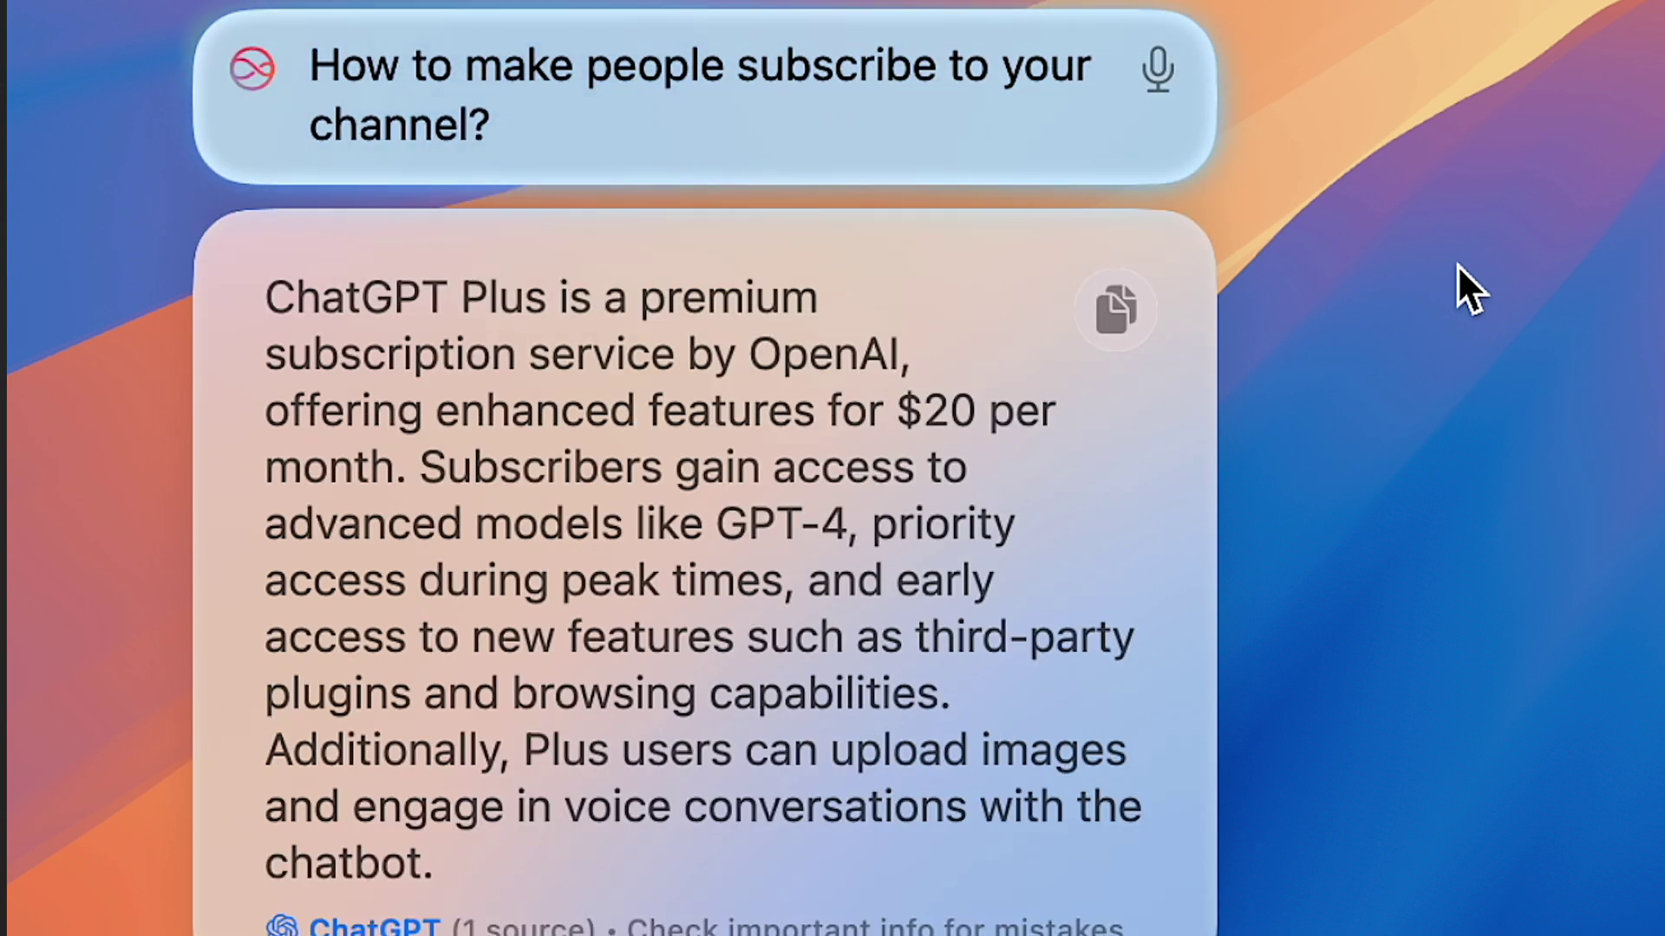
key("Return")
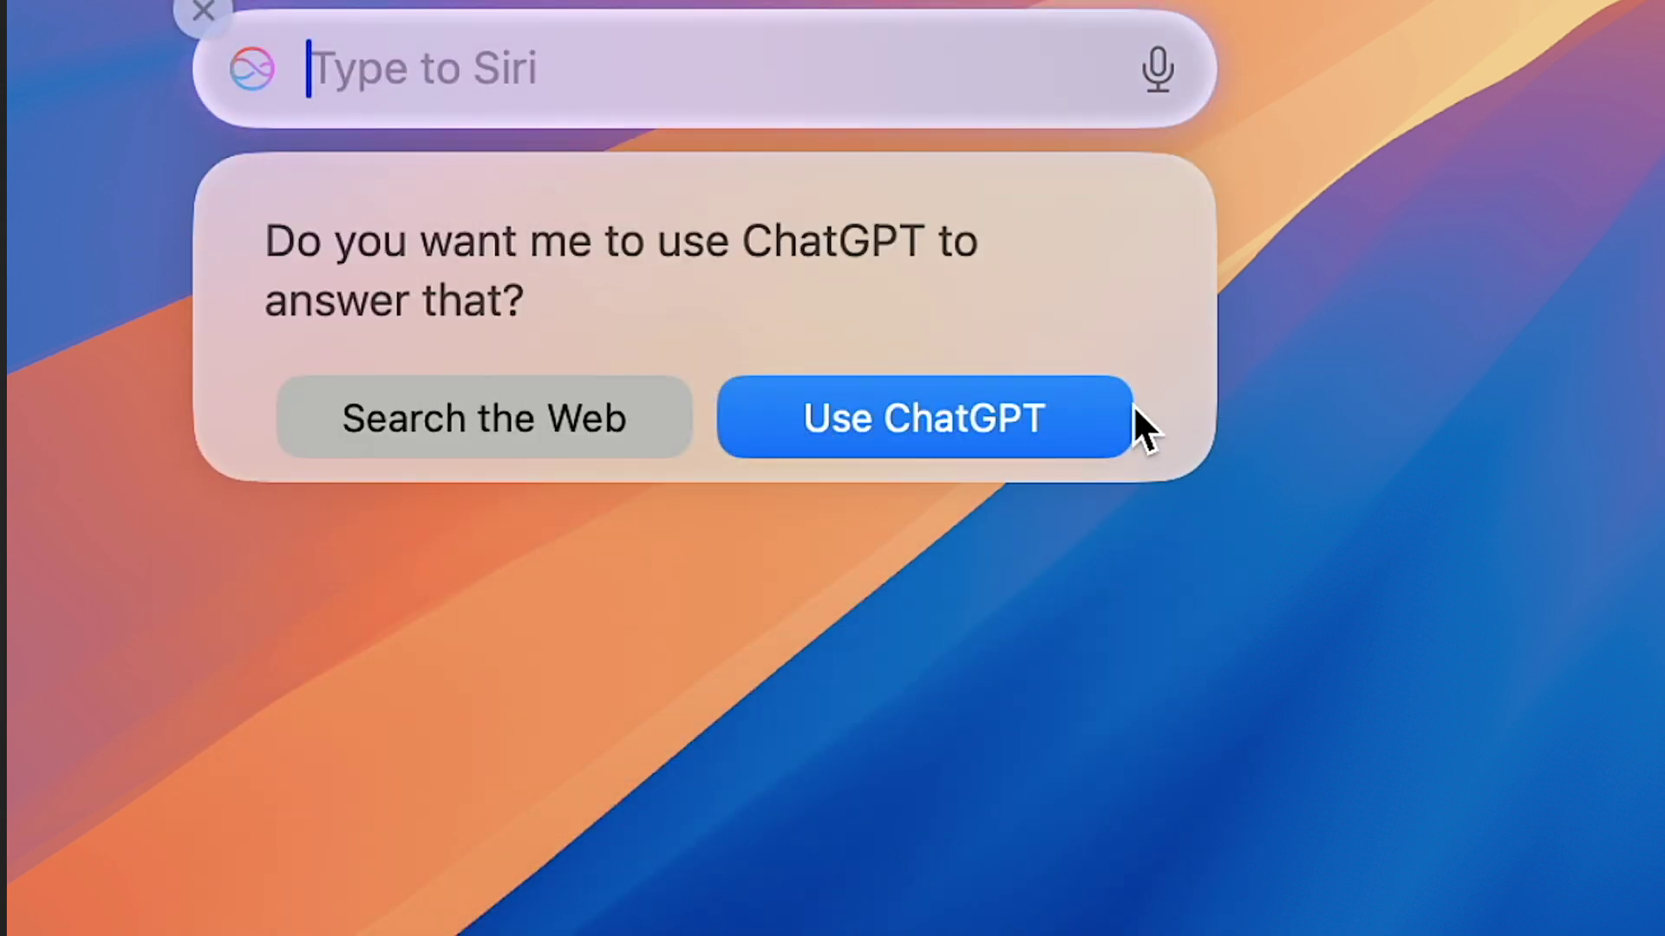
left_click(1052, 413)
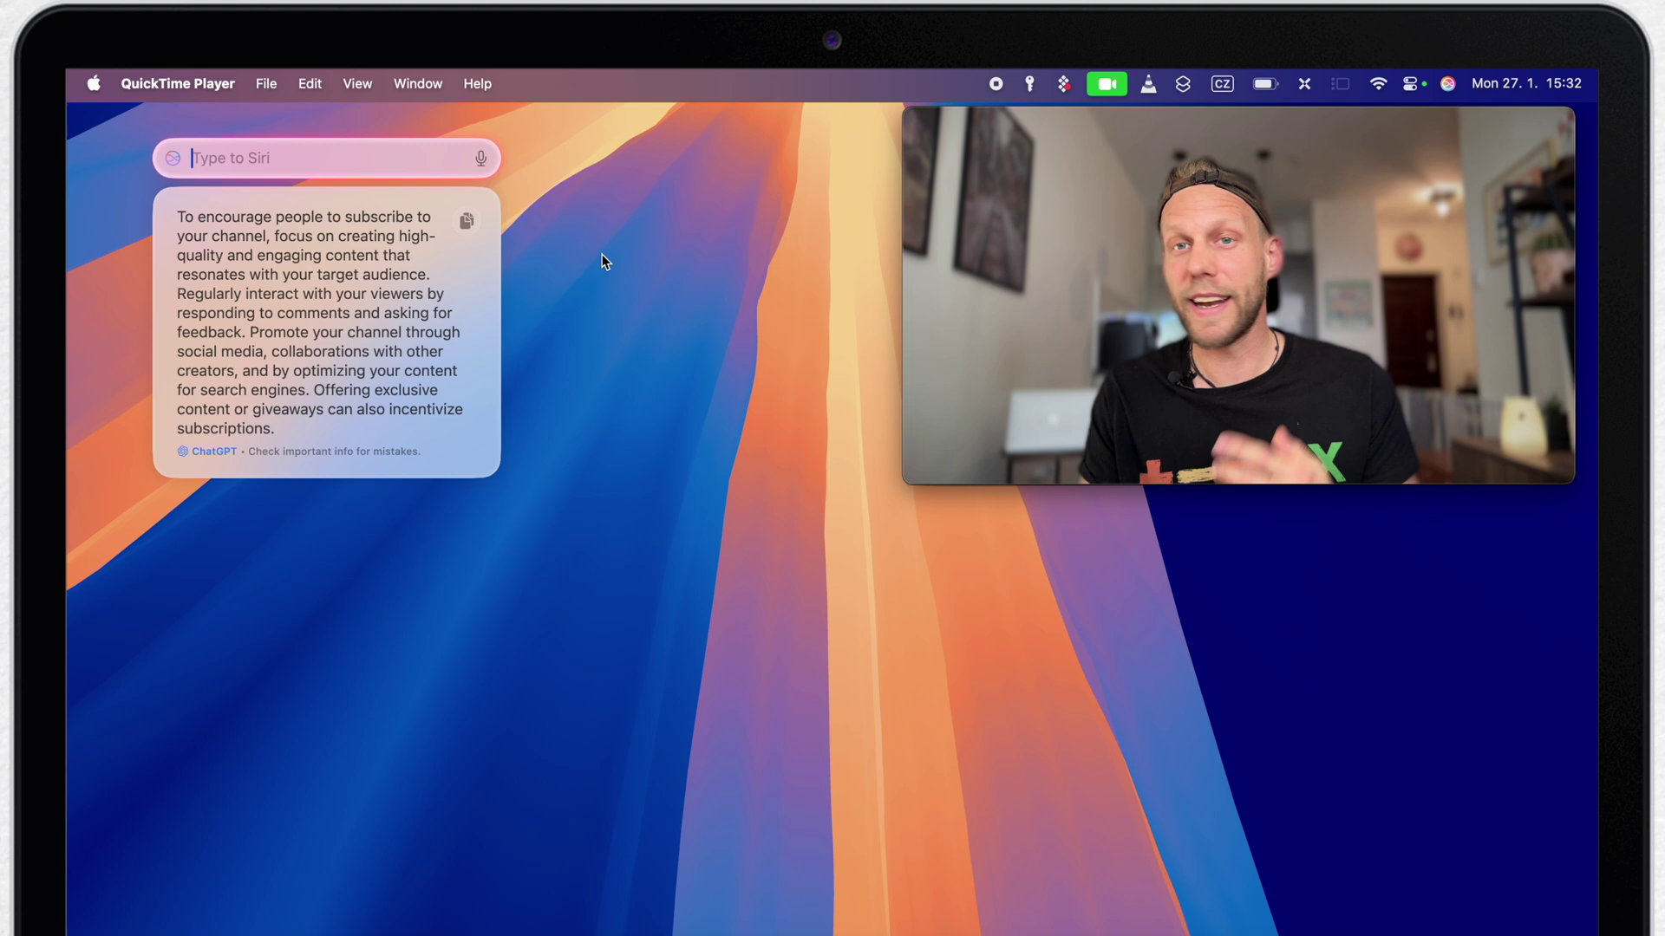
Dismiss the Type to Siri panel showing ChatGPT's subscriber-growth tips
left_click(157, 139)
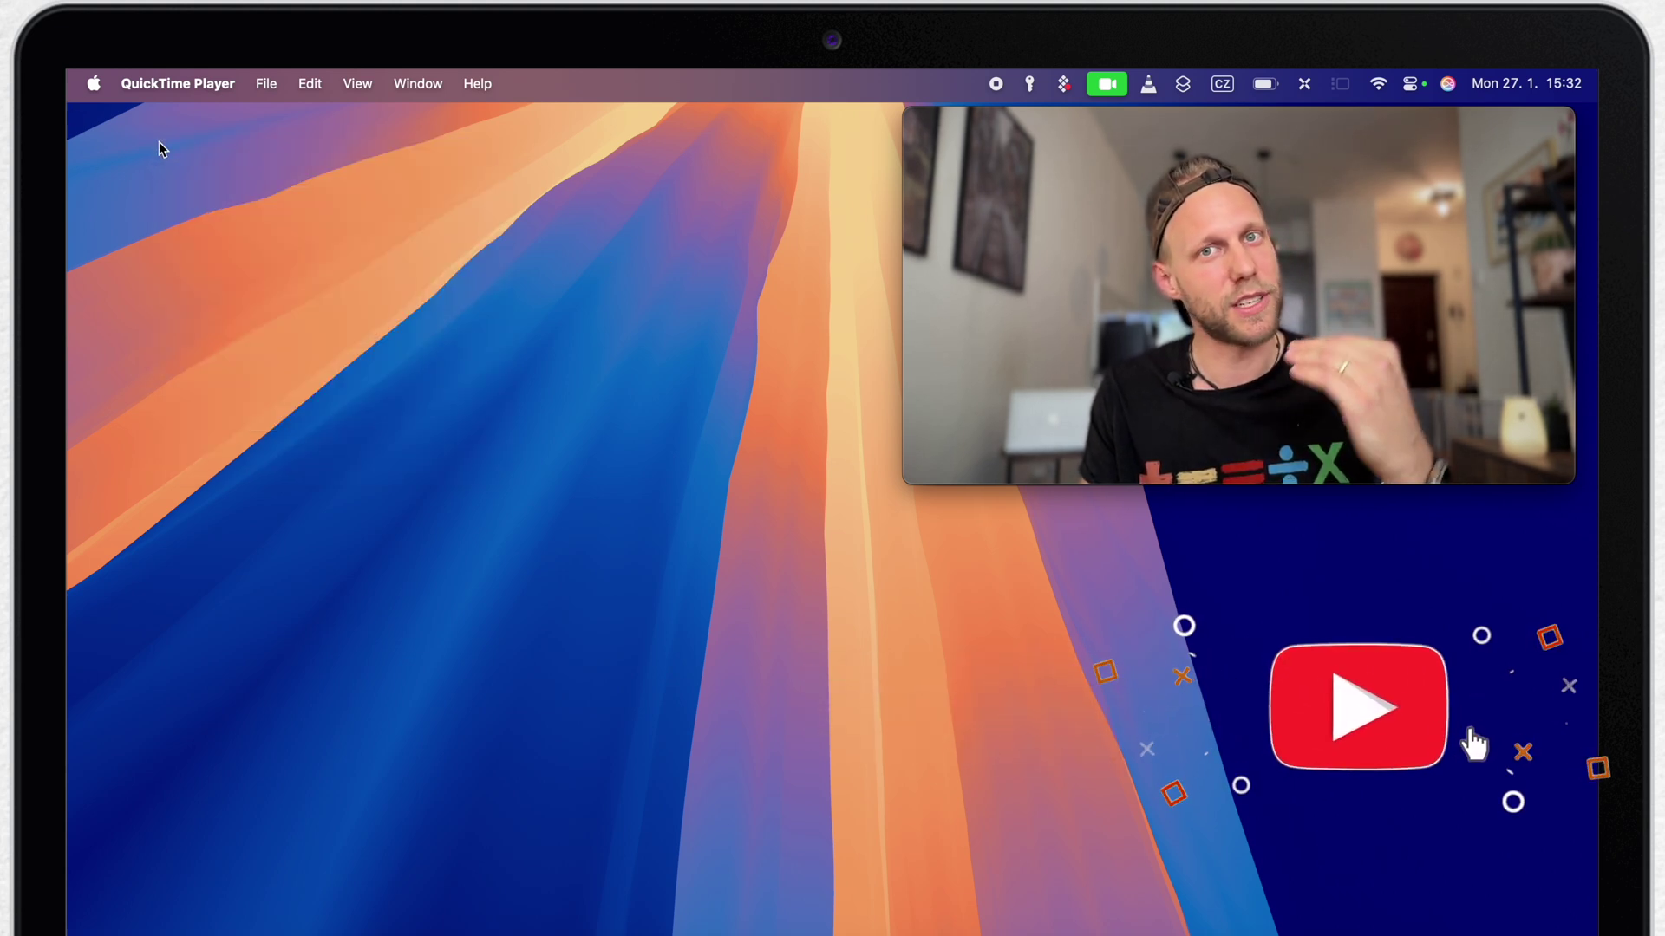